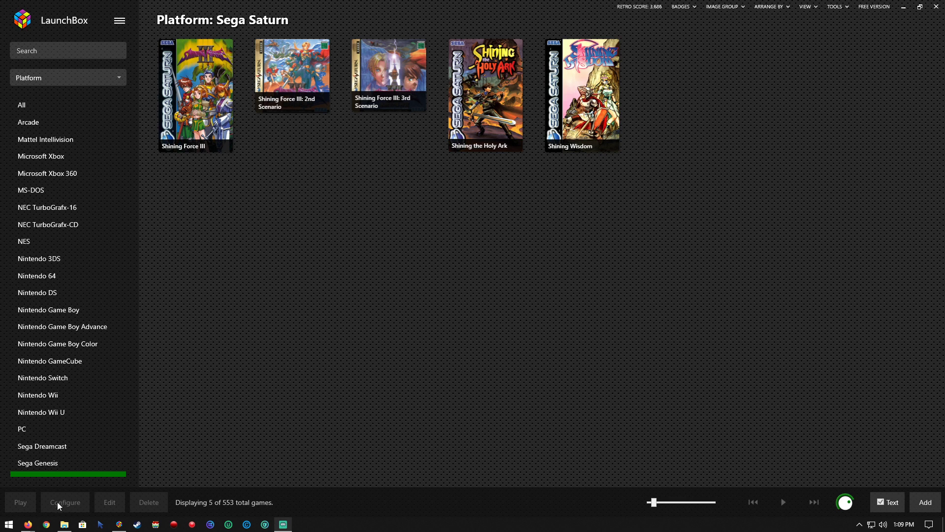
- Bring the Tradu-France site forward in Firefox and open its SEGA > Saturn emulator list
click(28, 524)
click(28, 525)
click(50, 481)
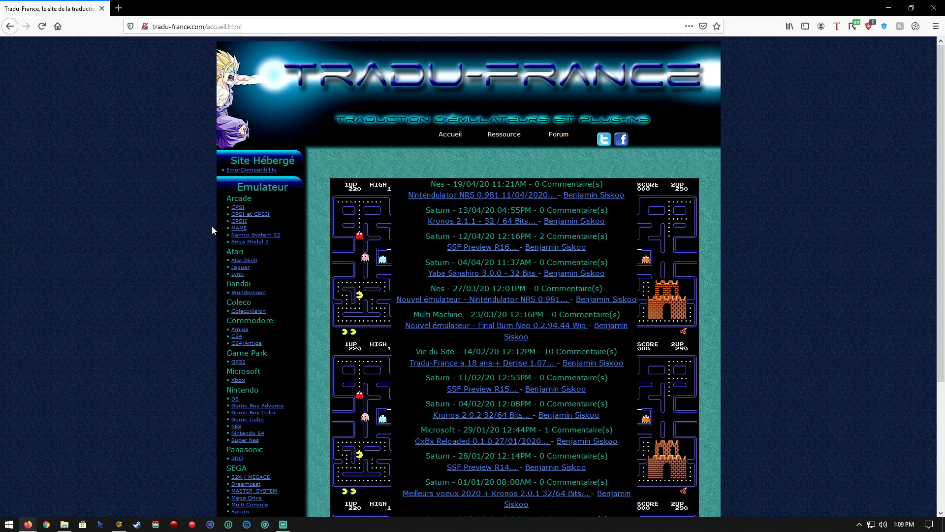
scroll(205, 235, down, 1)
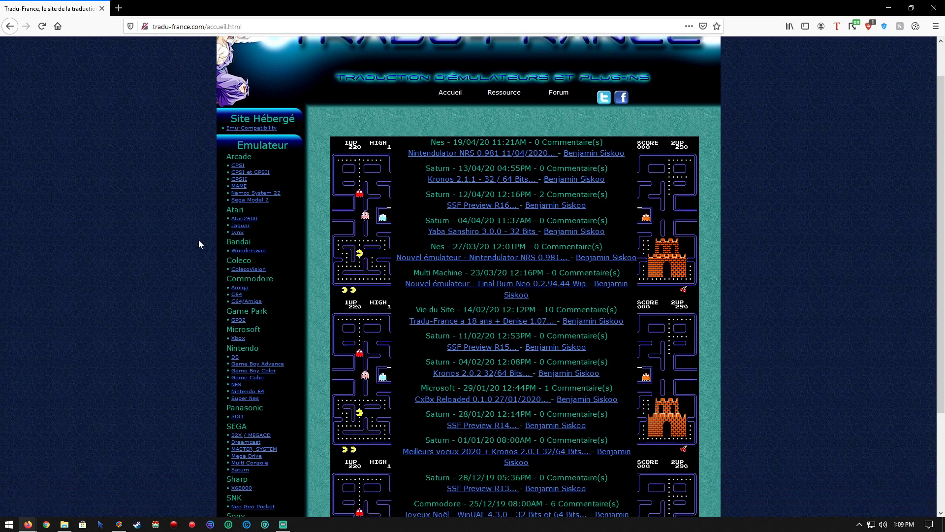
scroll(191, 227, up, 1)
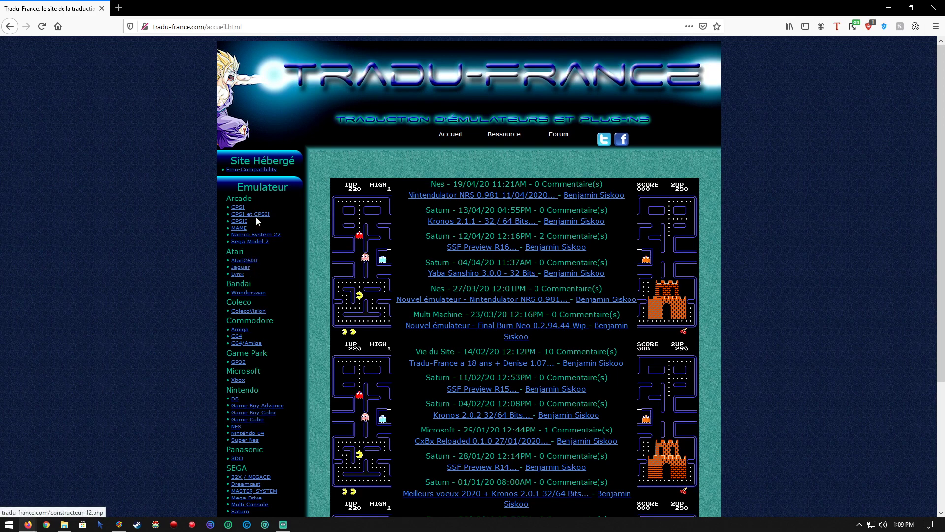
scroll(238, 219, down, 1)
scroll(173, 252, down, 2)
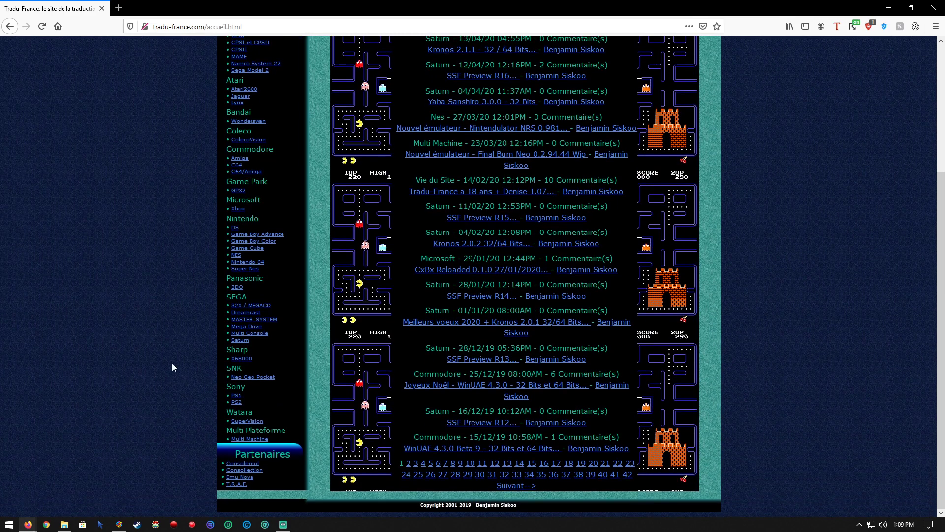
click(240, 340)
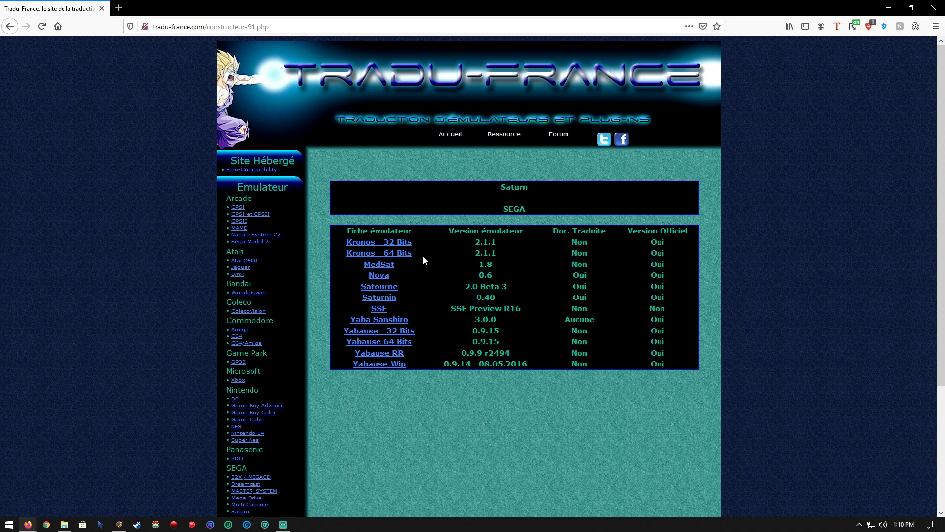
- Download the French Kronos 2.1.1 64-bit zip into D:\Launchbox\Emulators\Kronos
click(407, 254)
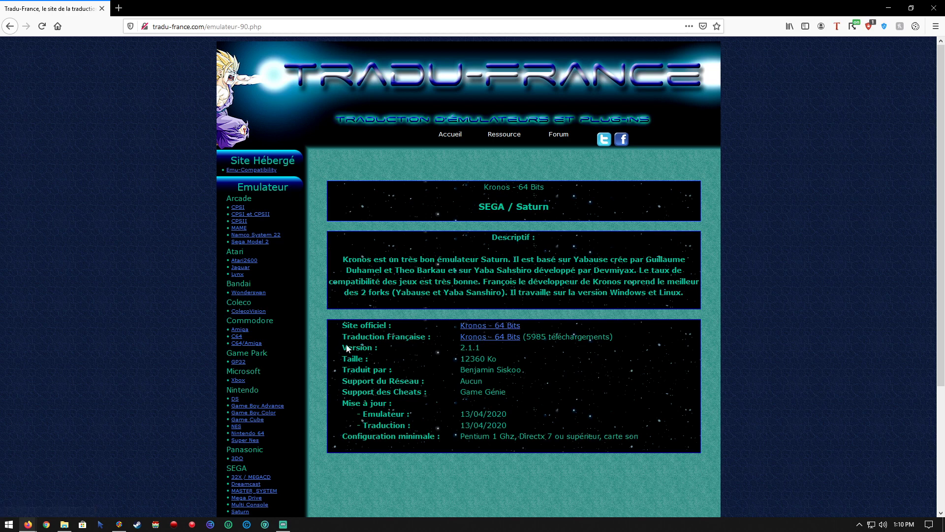
click(467, 340)
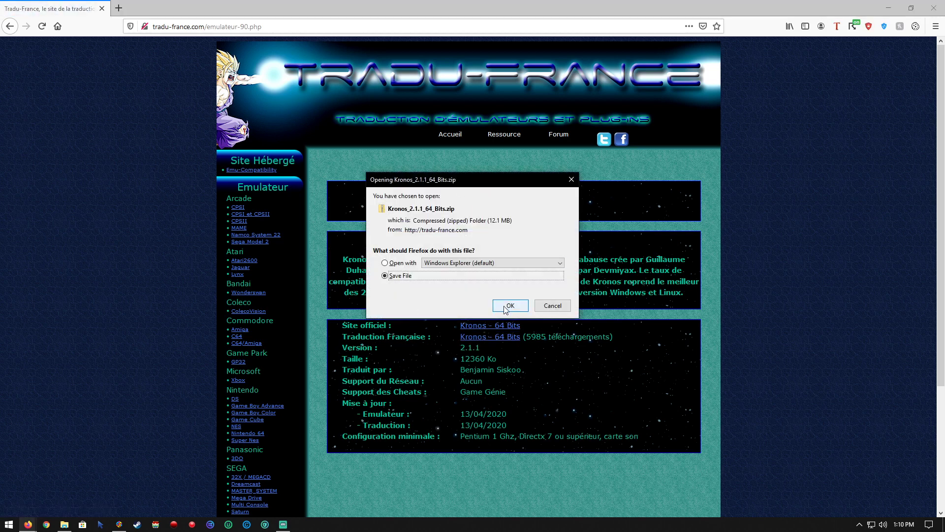
click(505, 307)
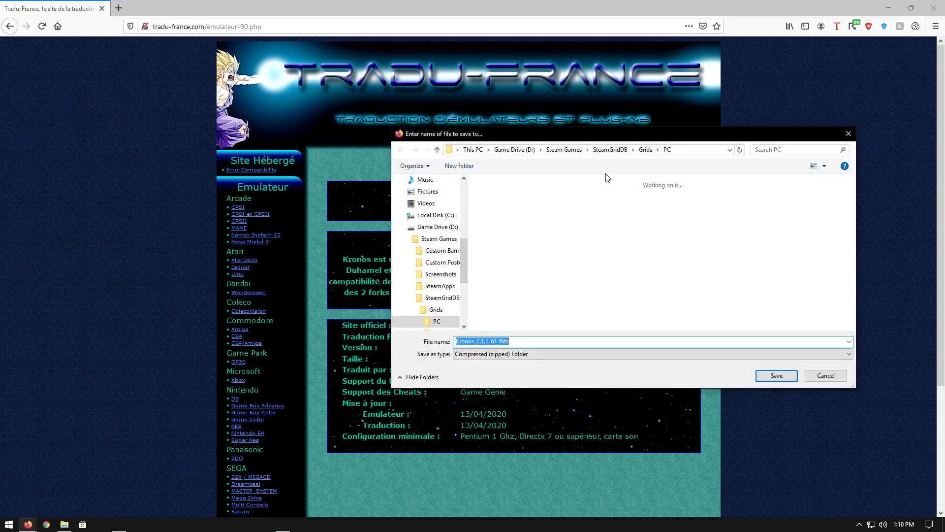
click(682, 150)
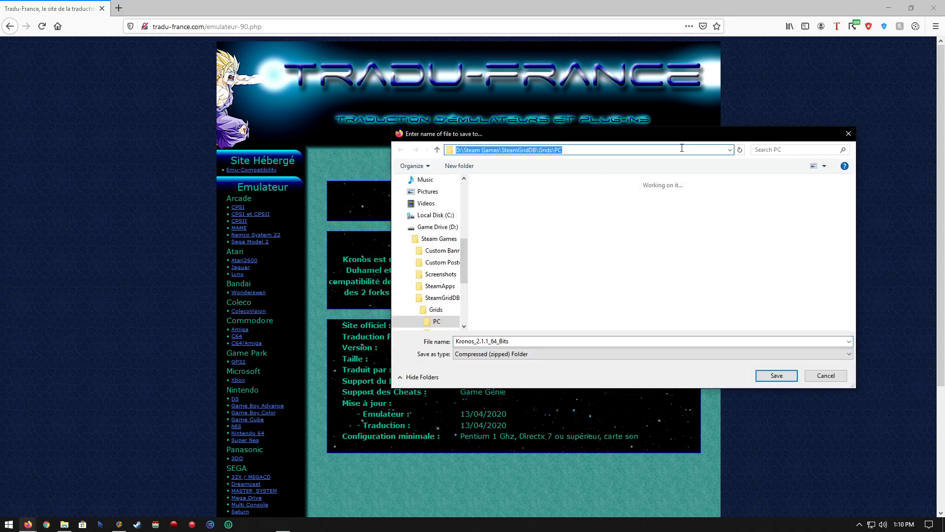
text(D:\Laun)
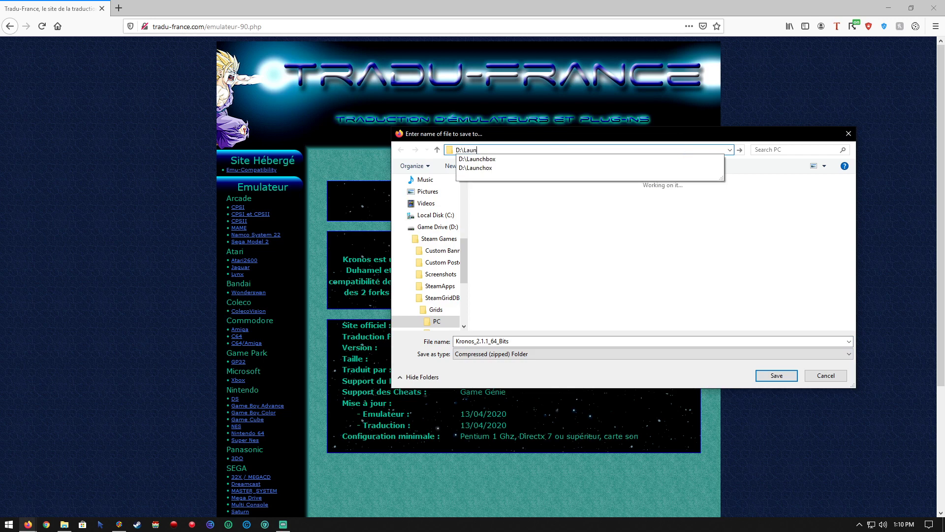
text(chbox\Emulators)
key(Return)
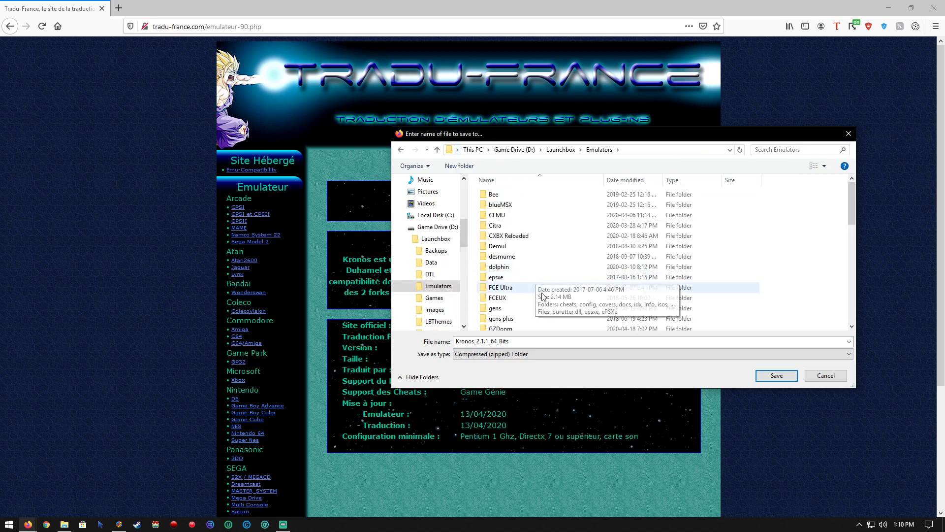
scroll(543, 297, down, 2)
double_click(510, 285)
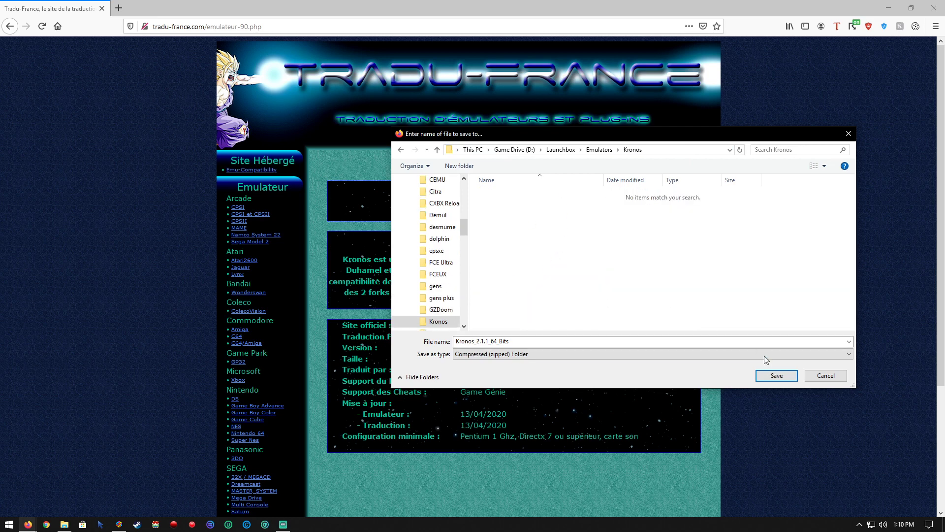
click(776, 375)
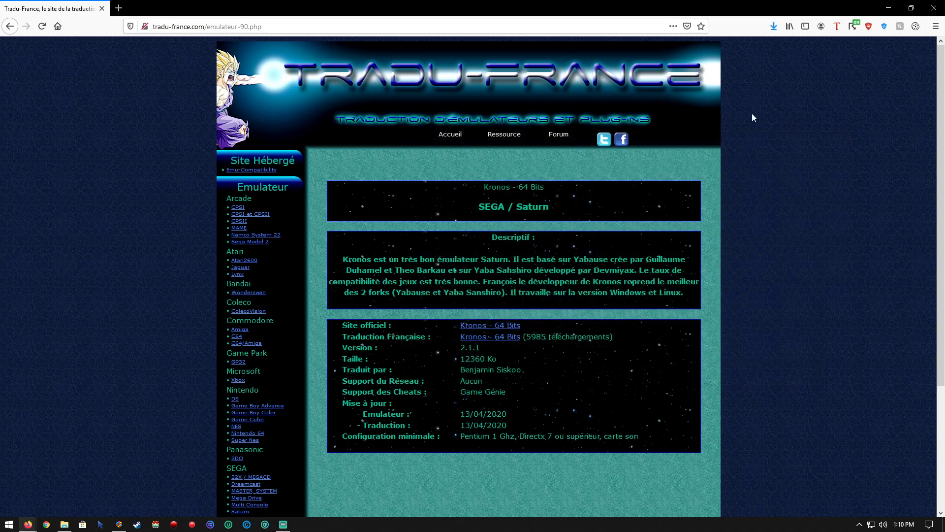
- Open the download's folder and extract the Kronos zip there with 7-Zip Extract Here
click(774, 28)
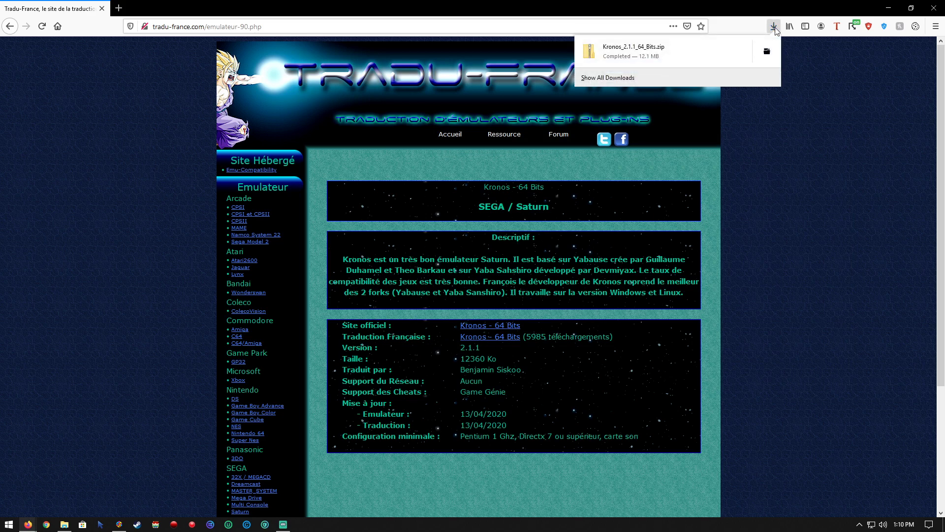
click(766, 53)
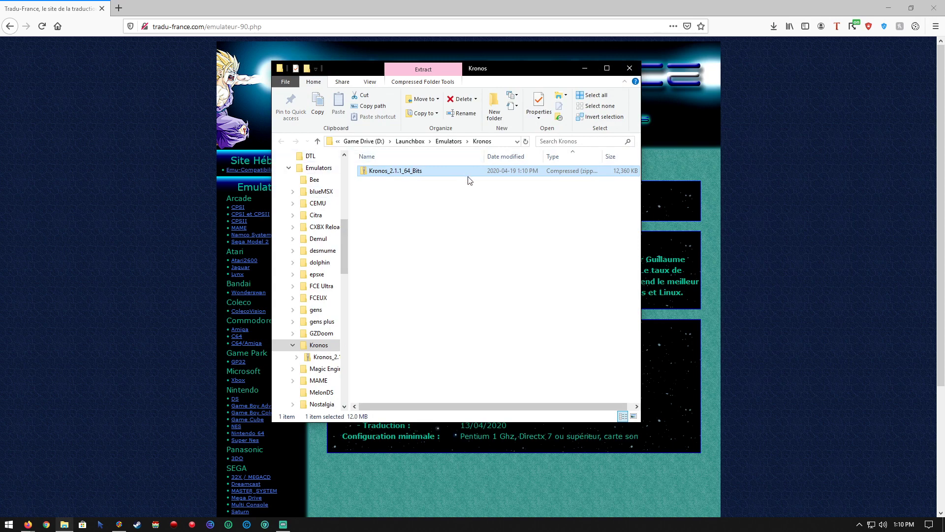
double_click(402, 172)
right_click(402, 172)
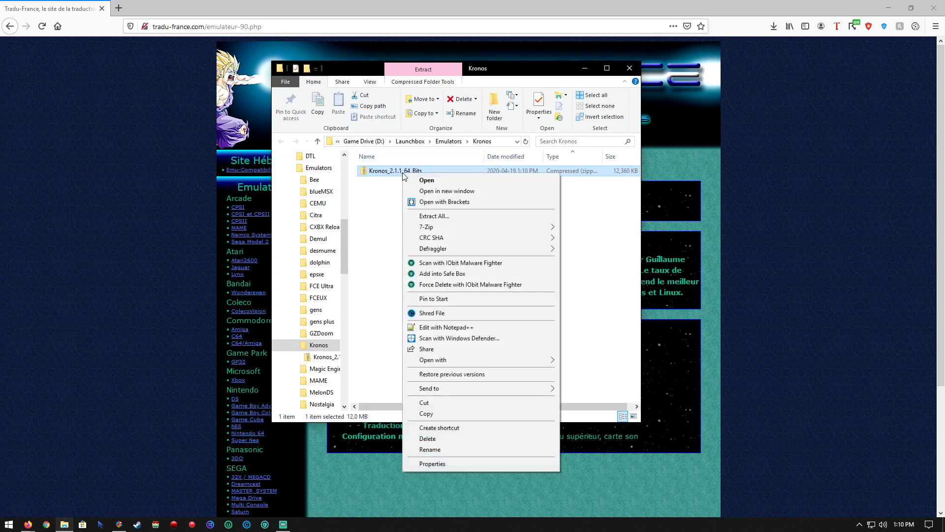
mouse_move(523, 226)
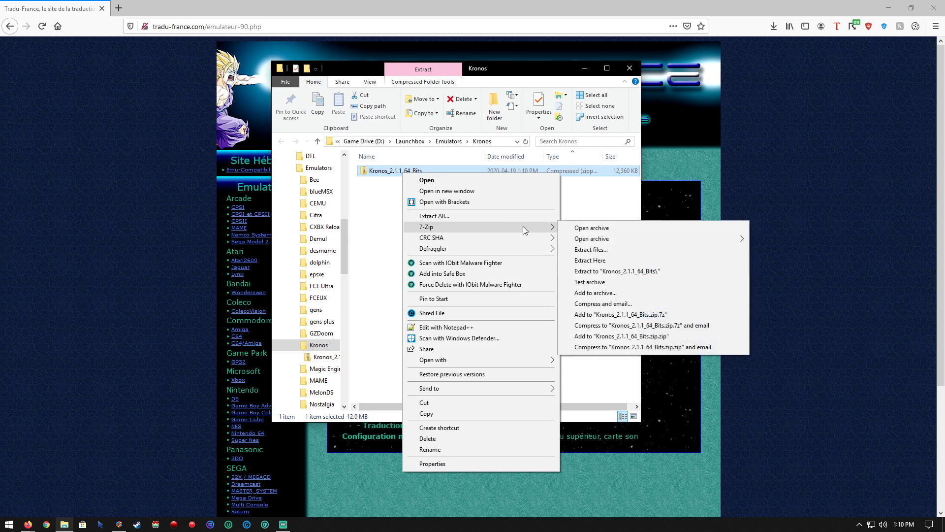
click(616, 262)
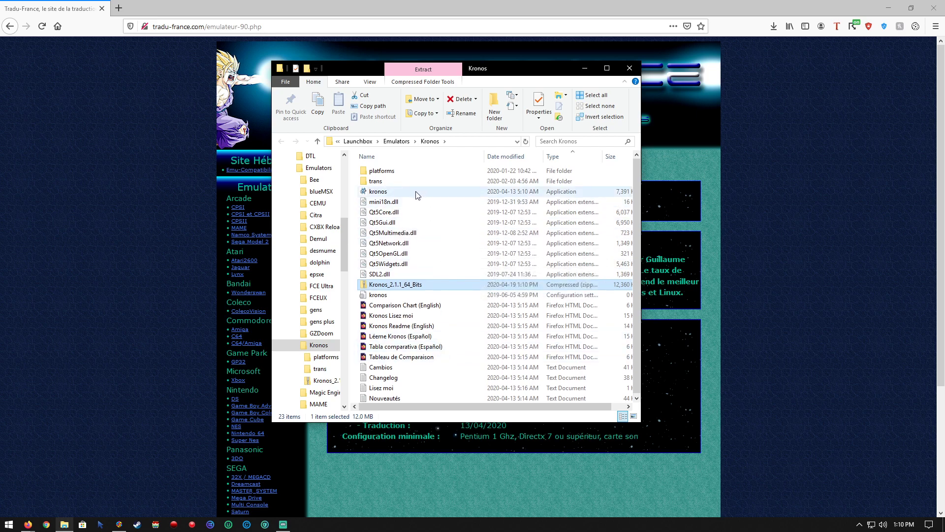
- Permanently delete the leftover Kronos zip file
scroll(426, 369, down, 1)
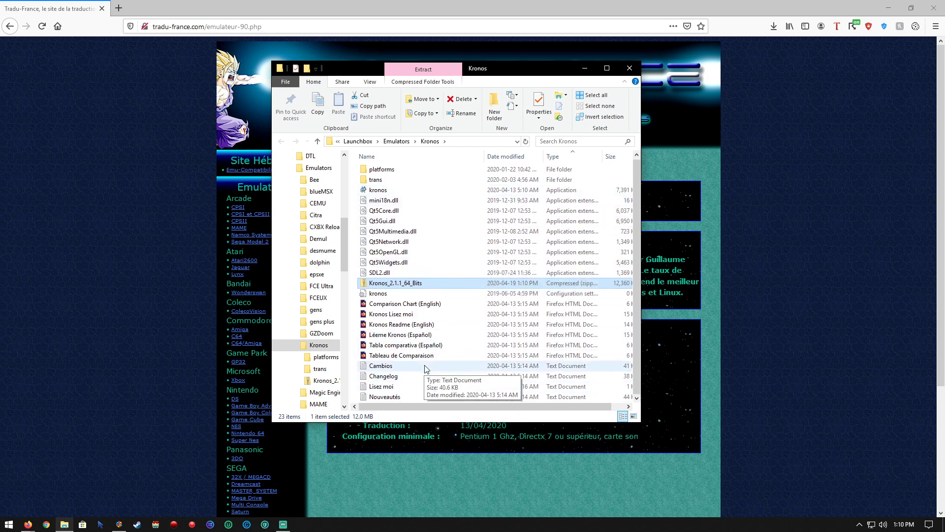
scroll(427, 369, up, 1)
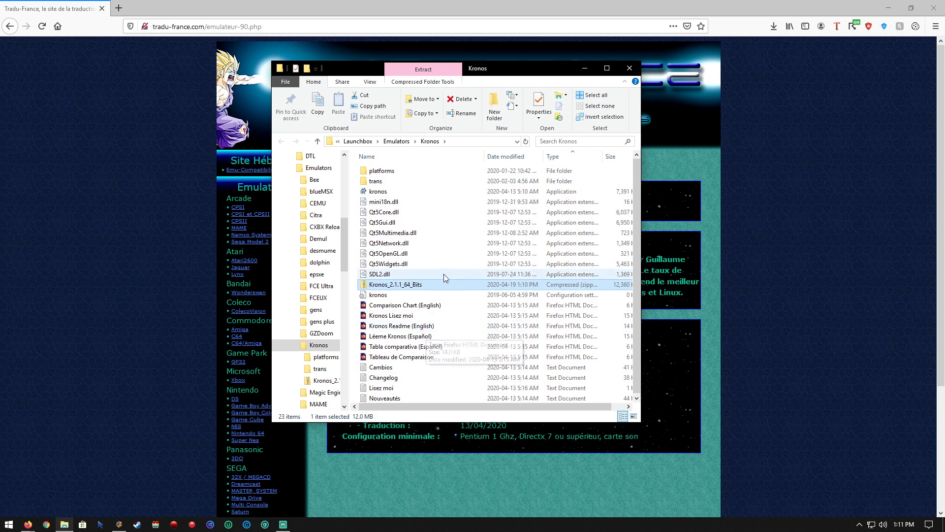
key(shift+Delete)
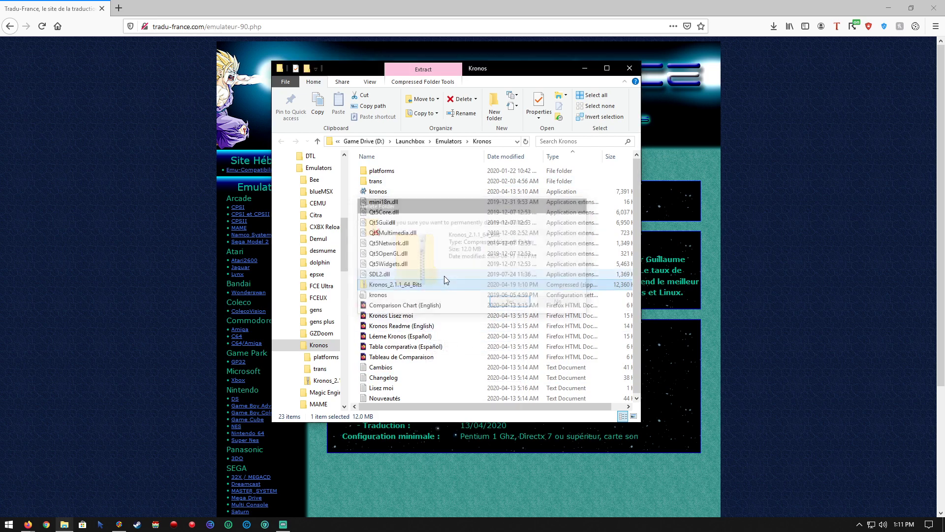
key(Return)
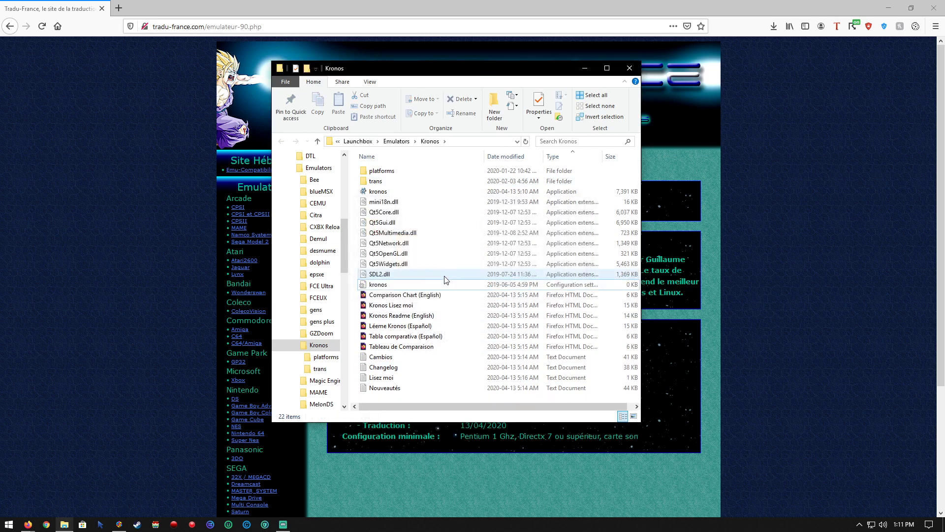
- From LaunchBox's Manage Emulators, add a new emulator named Kronos
click(118, 524)
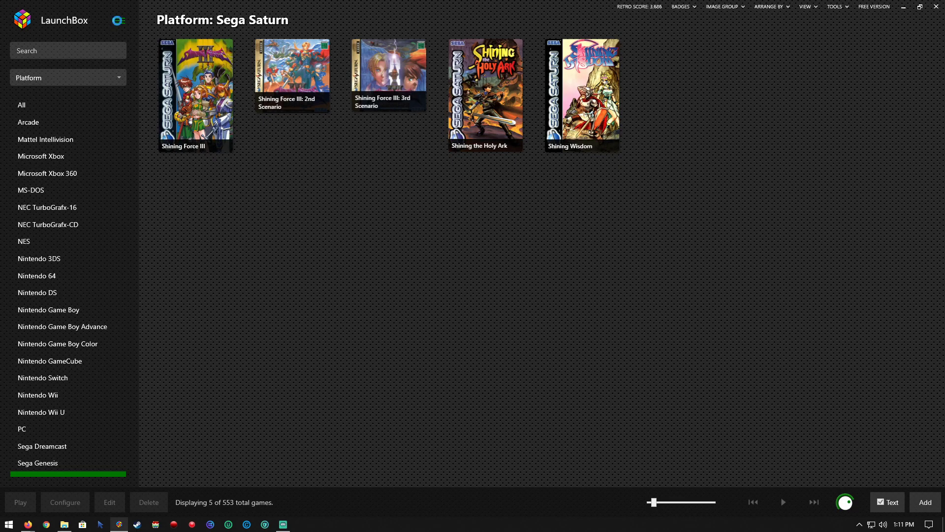
click(119, 21)
mouse_move(262, 83)
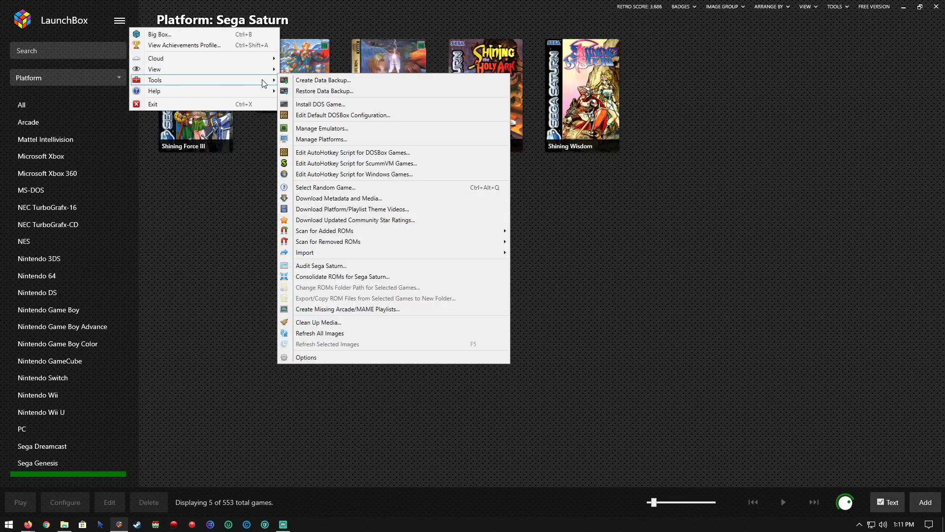
click(361, 129)
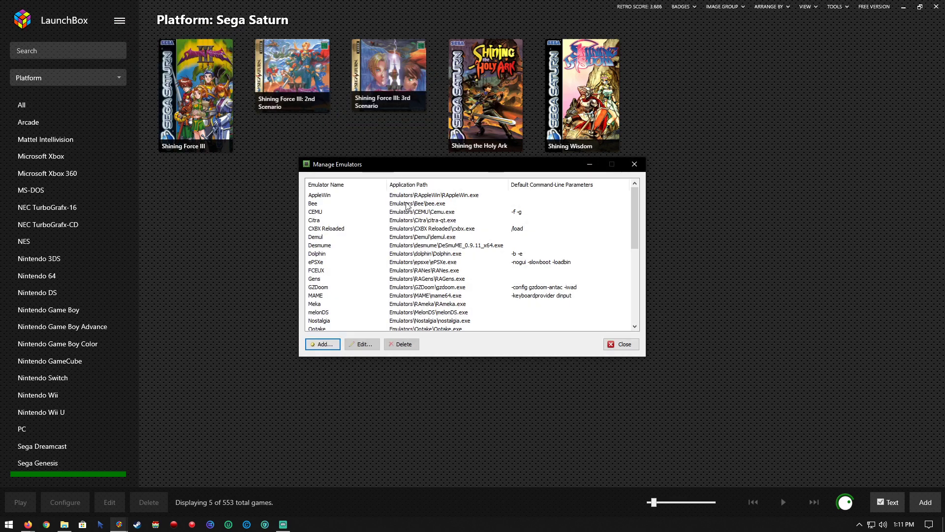
click(317, 345)
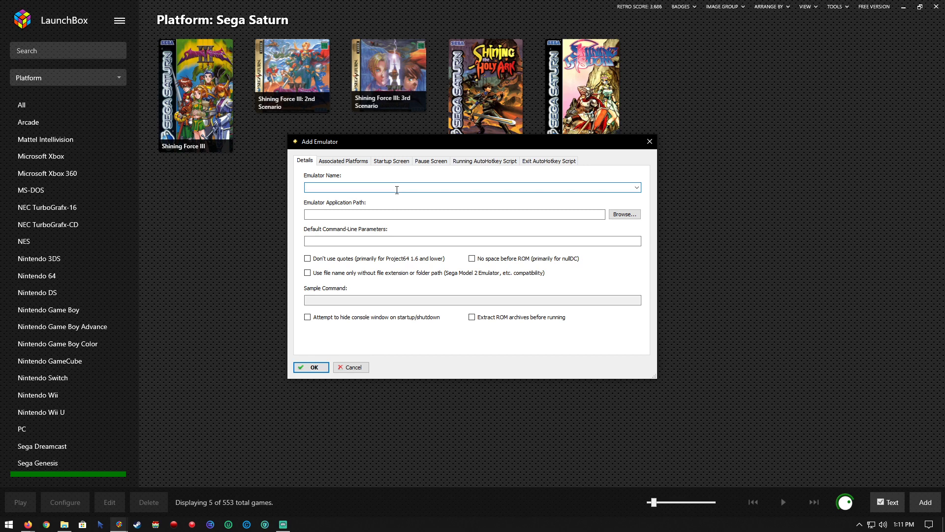
text(Kronos)
- Set the application to Emulators\Kronos\kronos.exe with default parameters -a -i
click(618, 215)
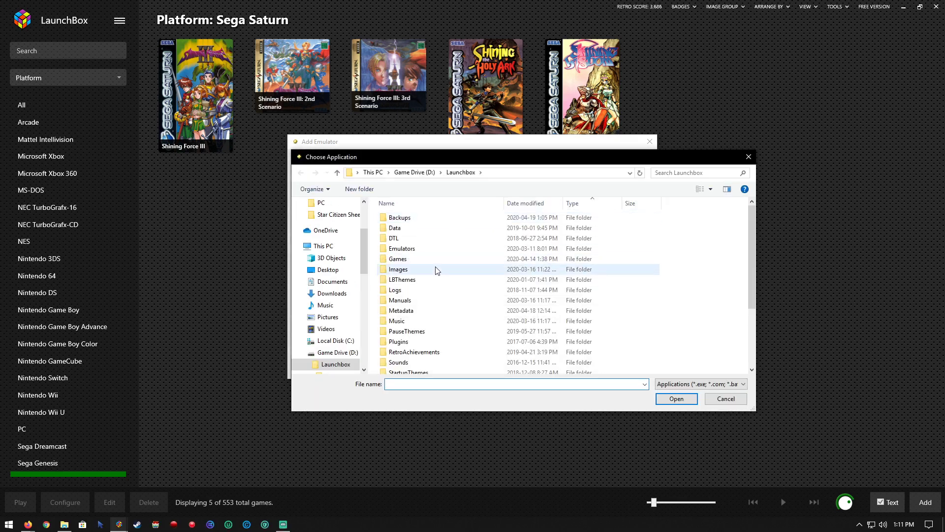
double_click(399, 249)
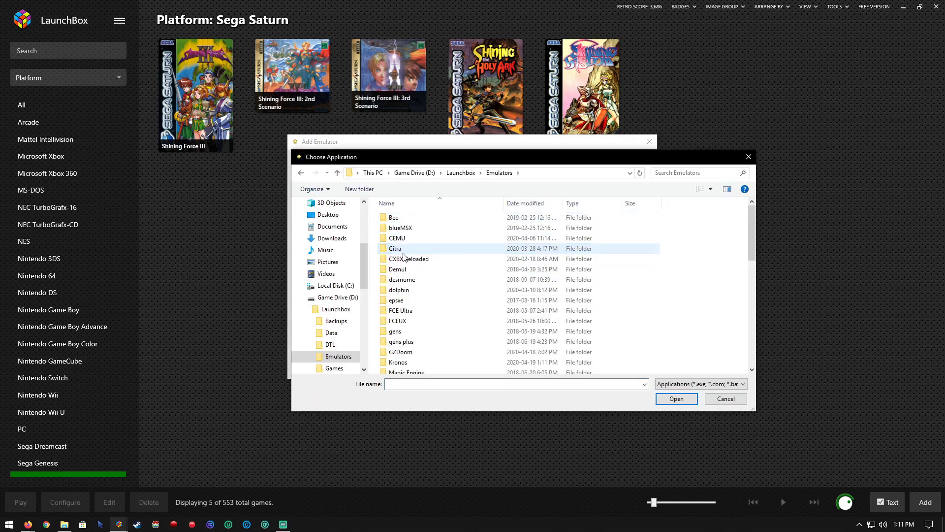
scroll(405, 342, down, 1)
double_click(405, 342)
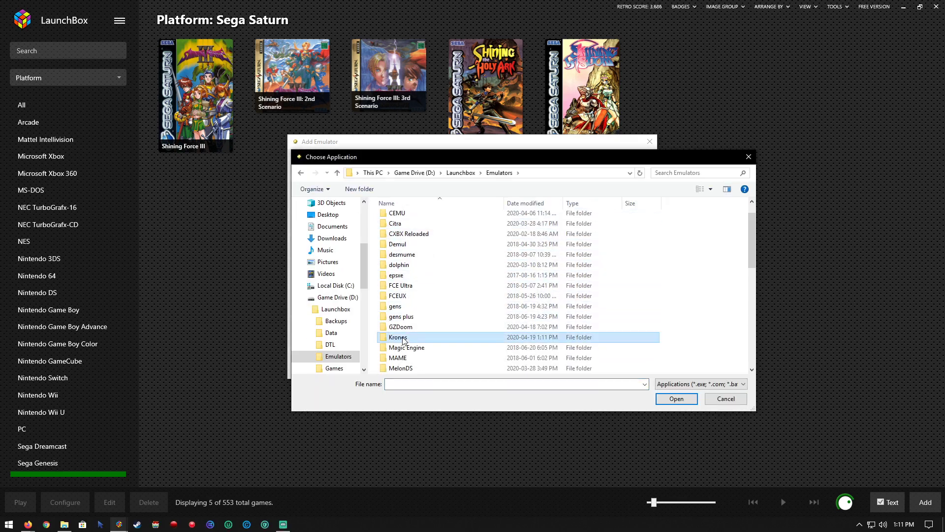
click(398, 242)
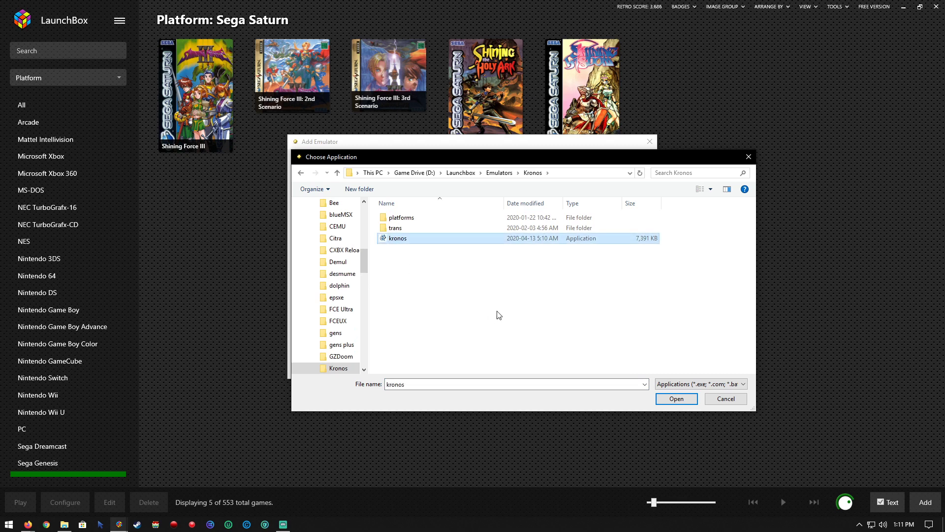
click(677, 401)
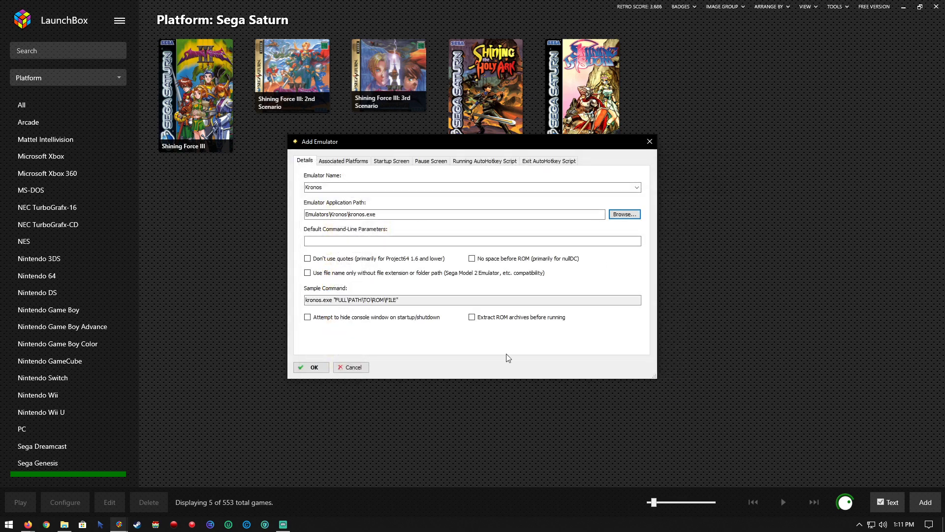
click(365, 239)
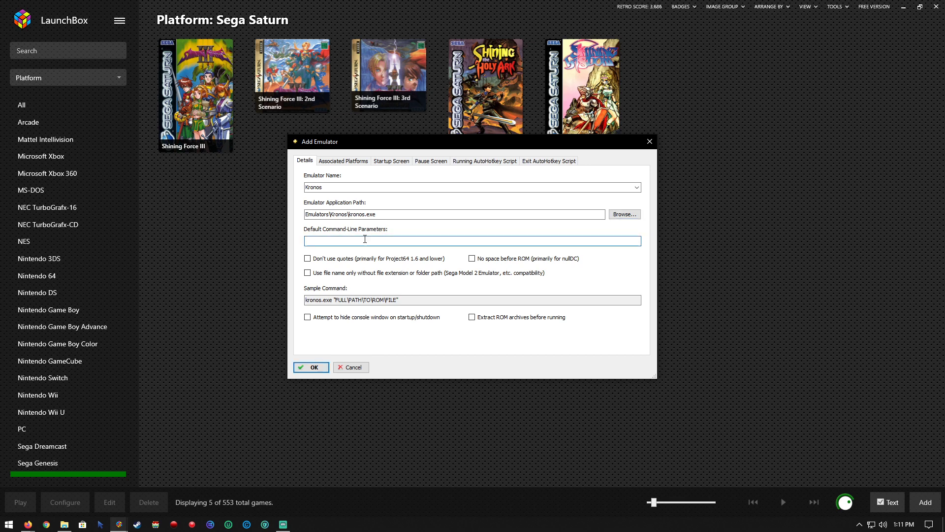
text(-a )
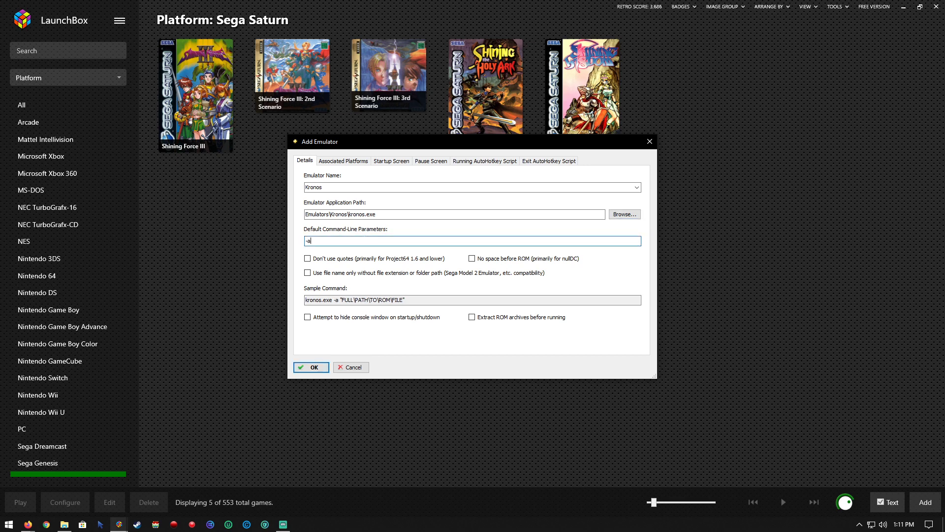
text(-i)
- Add Sega Saturn under Associated Platforms and tick Kronos as its Default Emulator
click(351, 164)
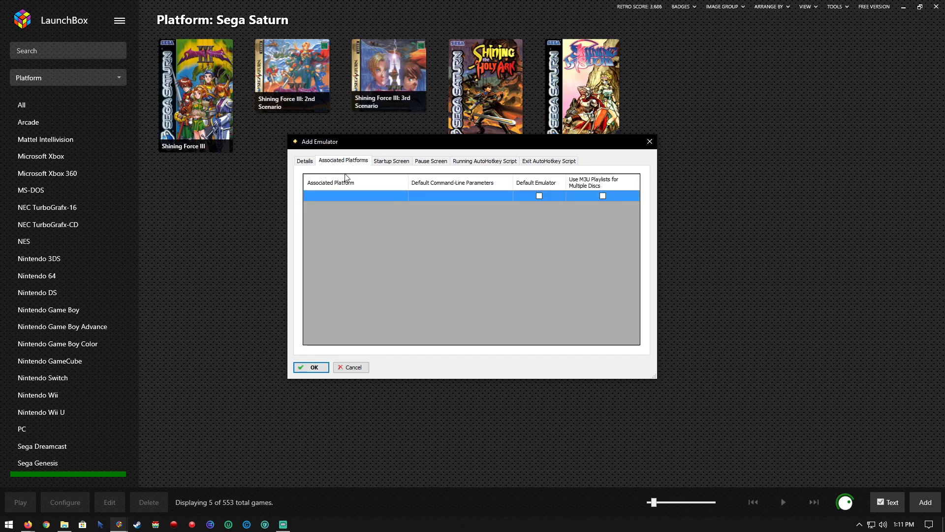
click(329, 197)
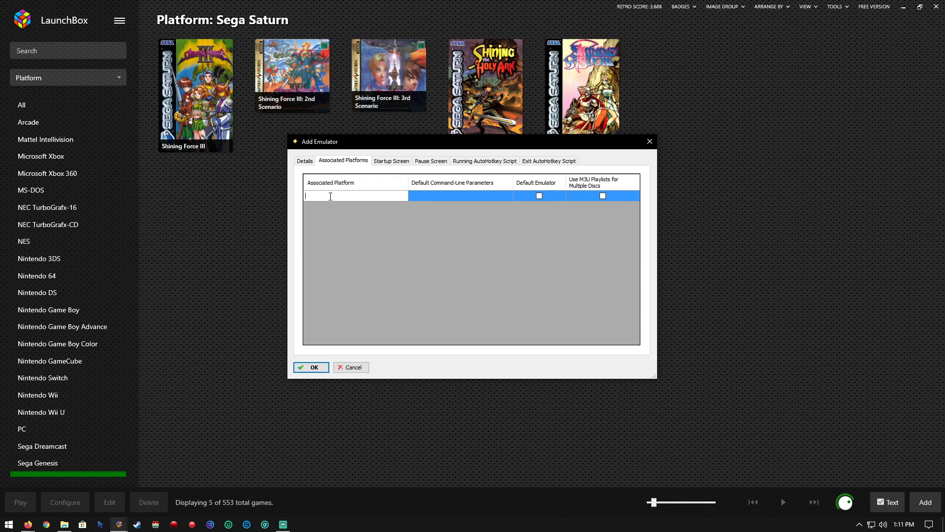
text(Sega Saturn)
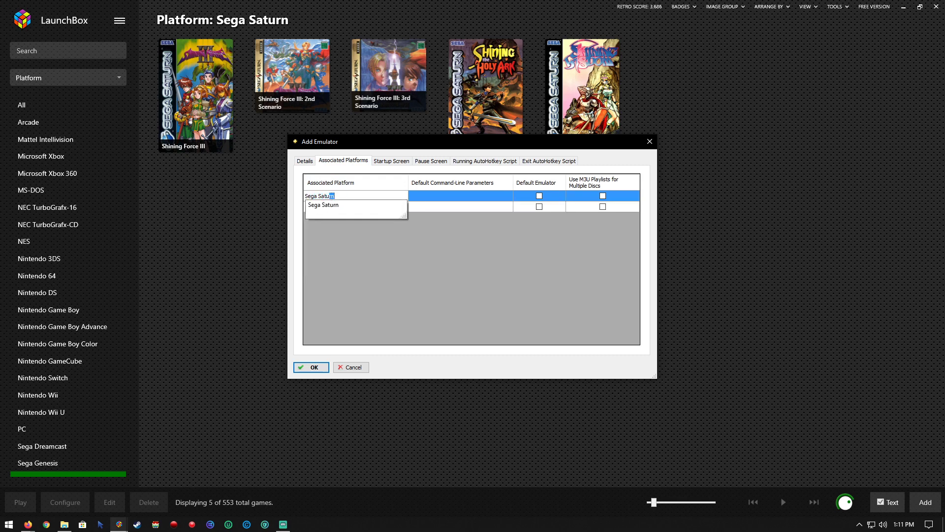
key(Return)
key(Return)
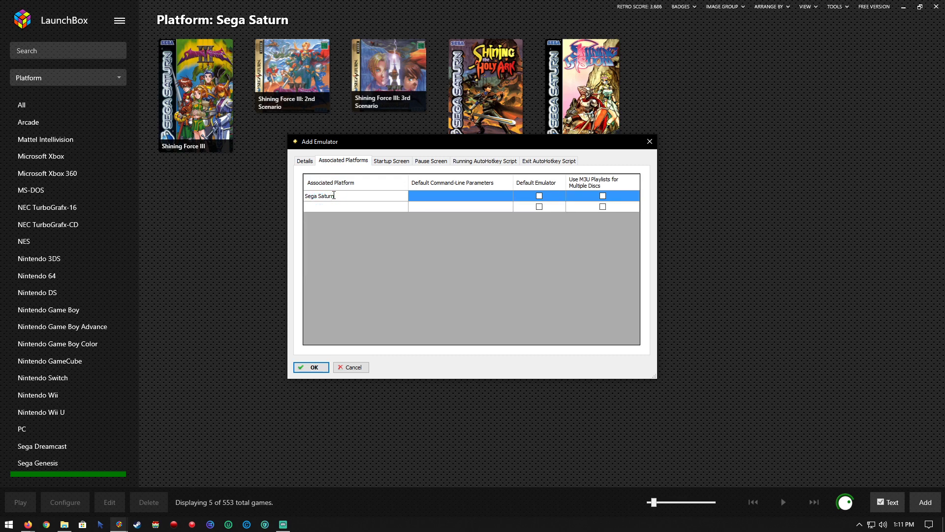
click(539, 197)
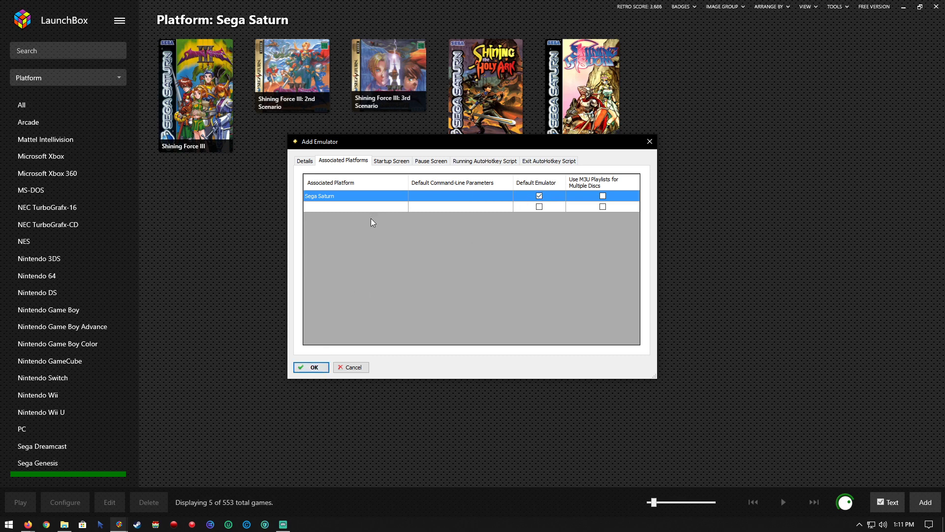
click(305, 161)
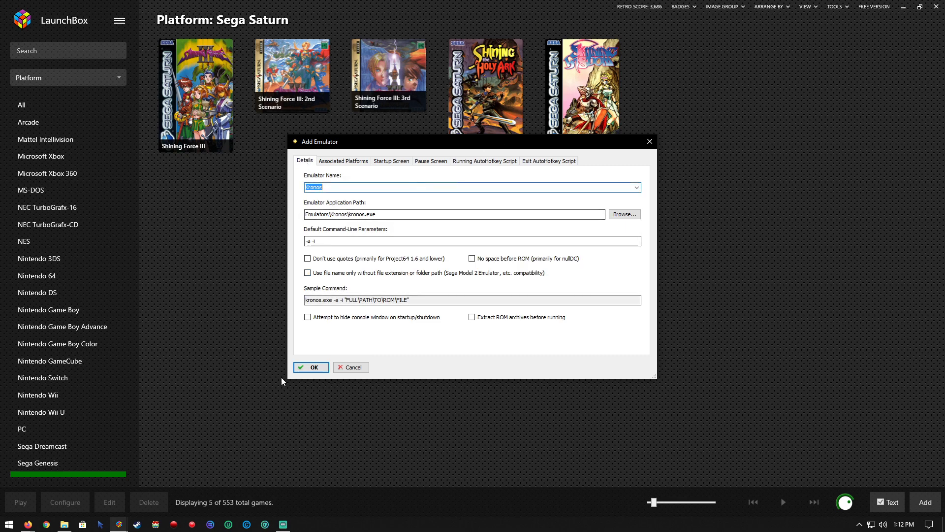
- Save Kronos, switch all Sega Saturn games to it, and play Shining the Holy Ark
click(309, 371)
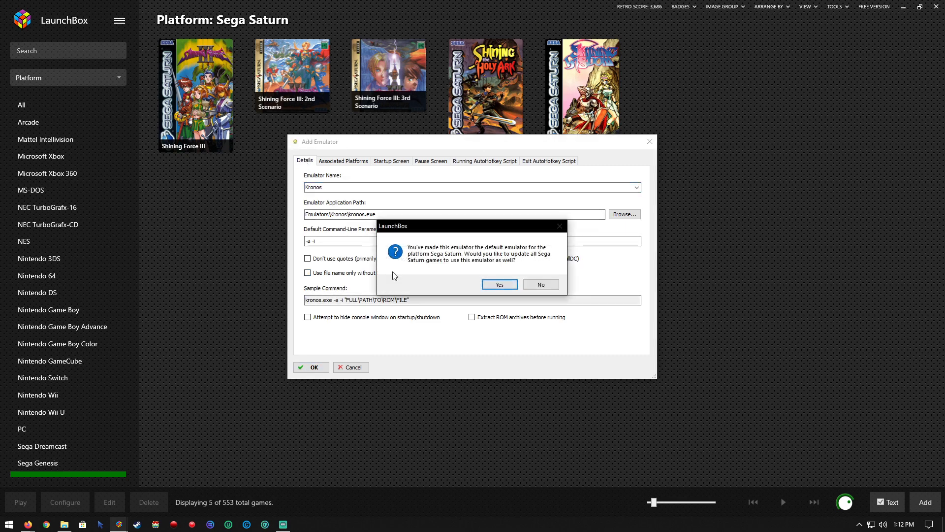
click(497, 285)
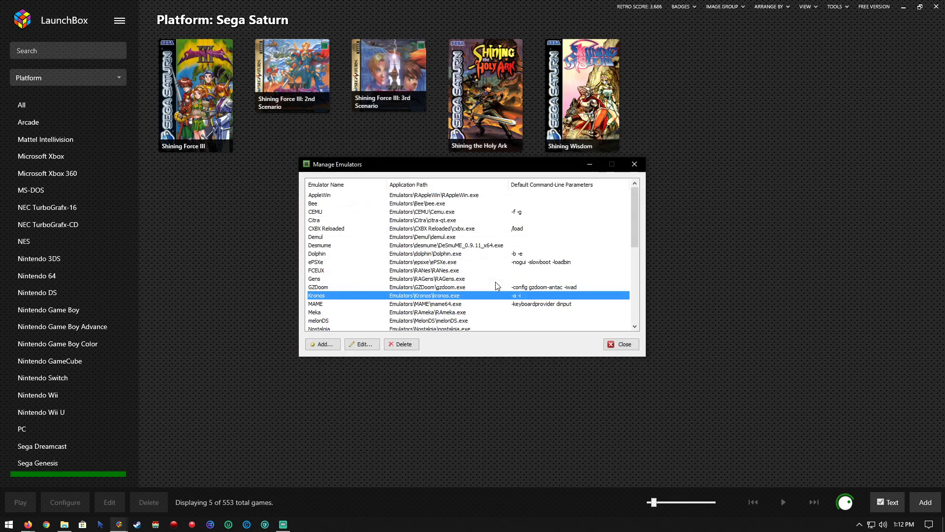
click(622, 344)
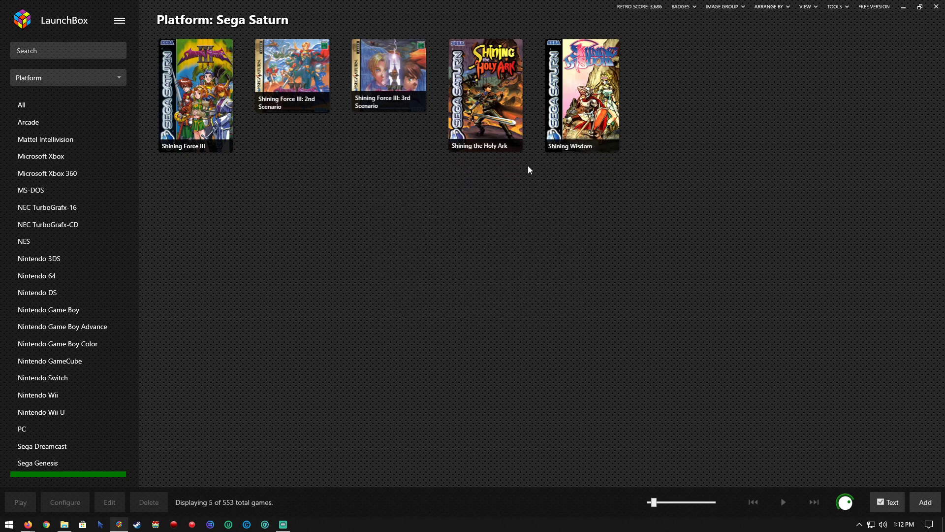
click(481, 109)
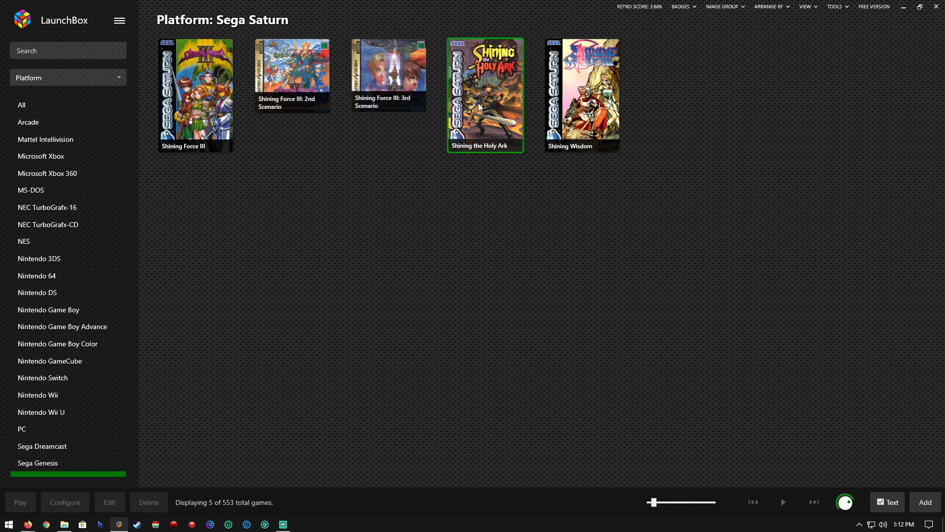
click(20, 501)
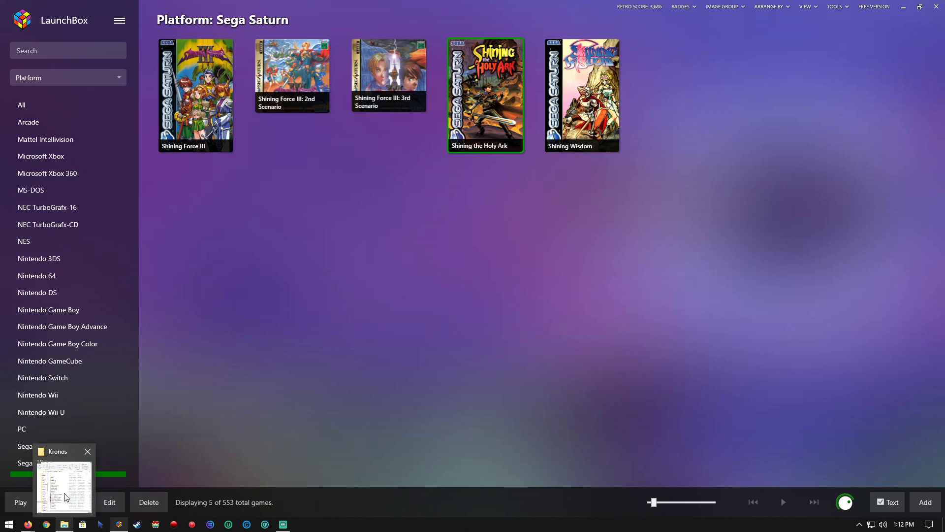
- Run kronos.exe from its folder and open the Kronos settings
click(66, 493)
double_click(386, 194)
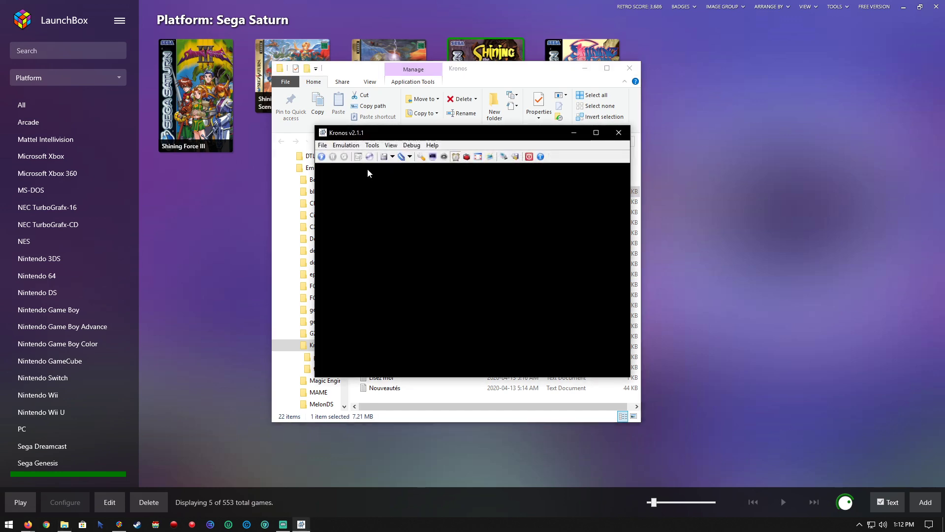
click(323, 144)
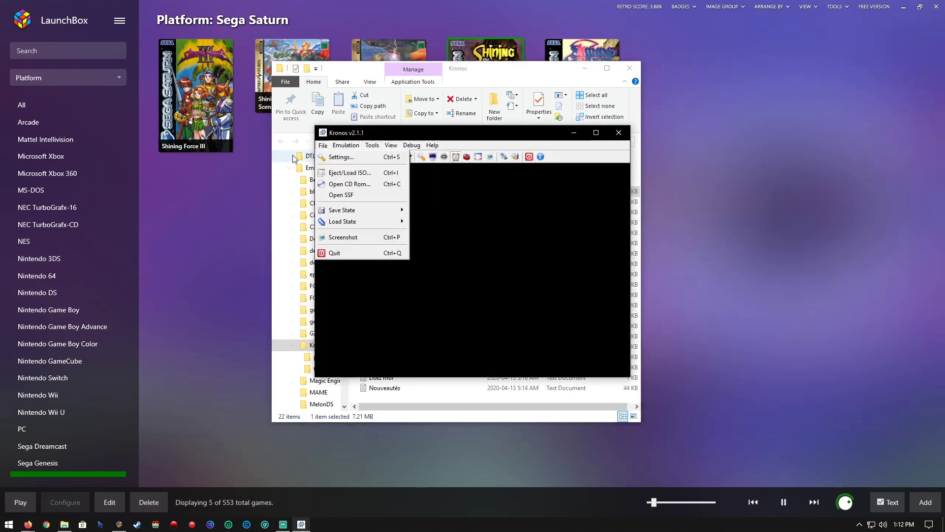
click(330, 157)
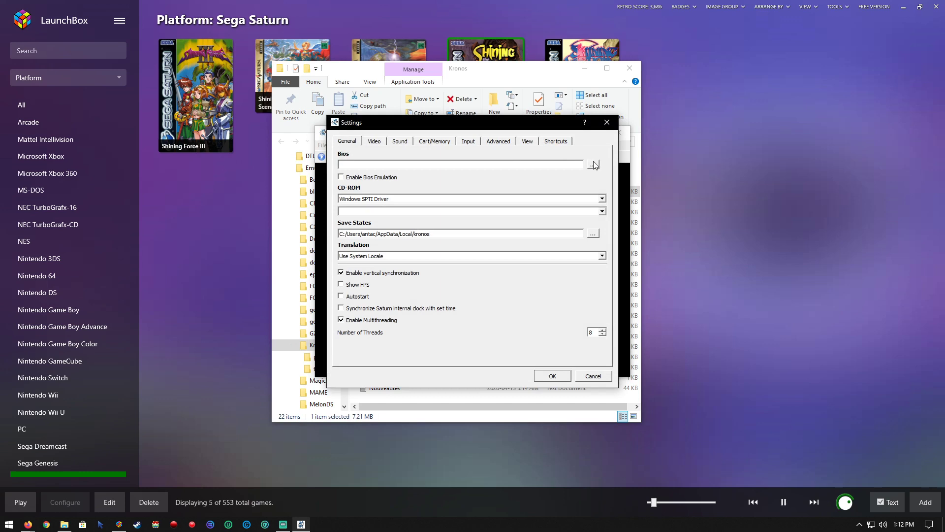
- Select Sega Saturn BIOS v1.00 (US).bin from the ssf BIOS folder as the BIOS
click(594, 164)
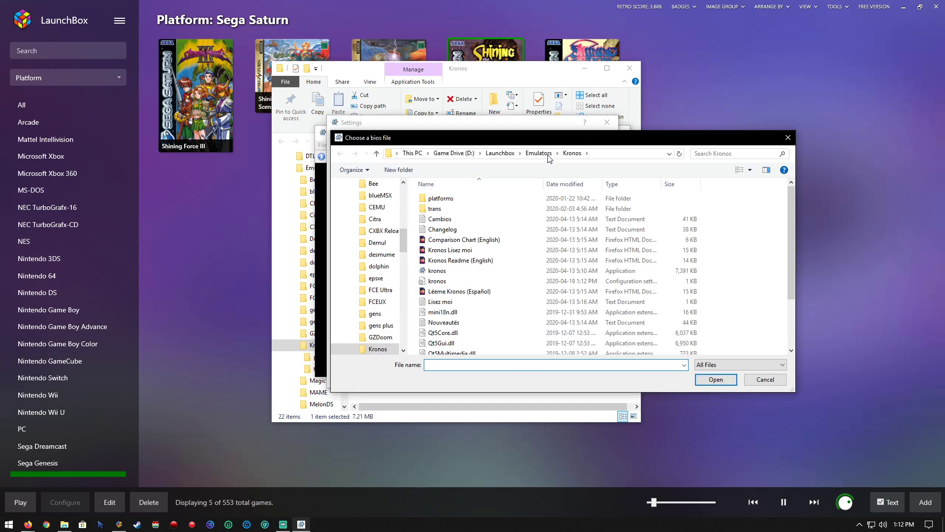
click(557, 154)
scroll(595, 275, down, 5)
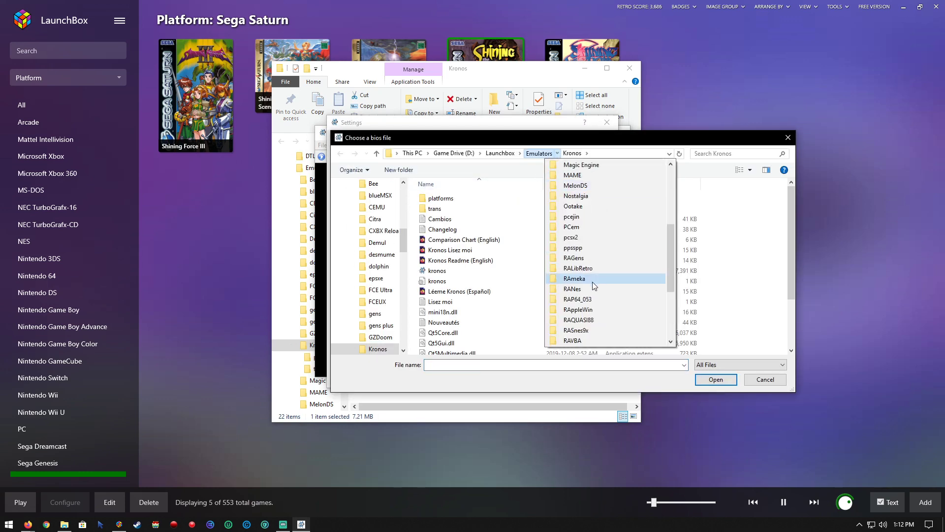
scroll(589, 279, down, 3)
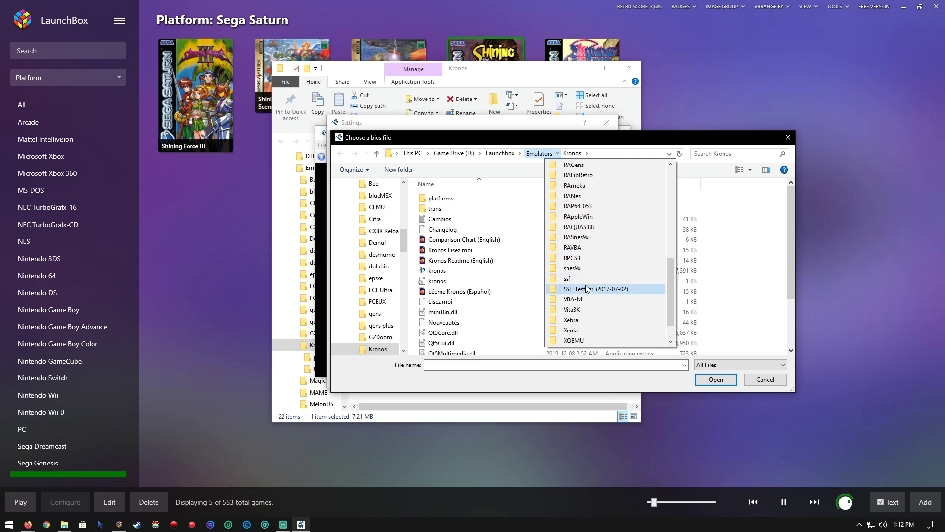
click(583, 279)
click(443, 208)
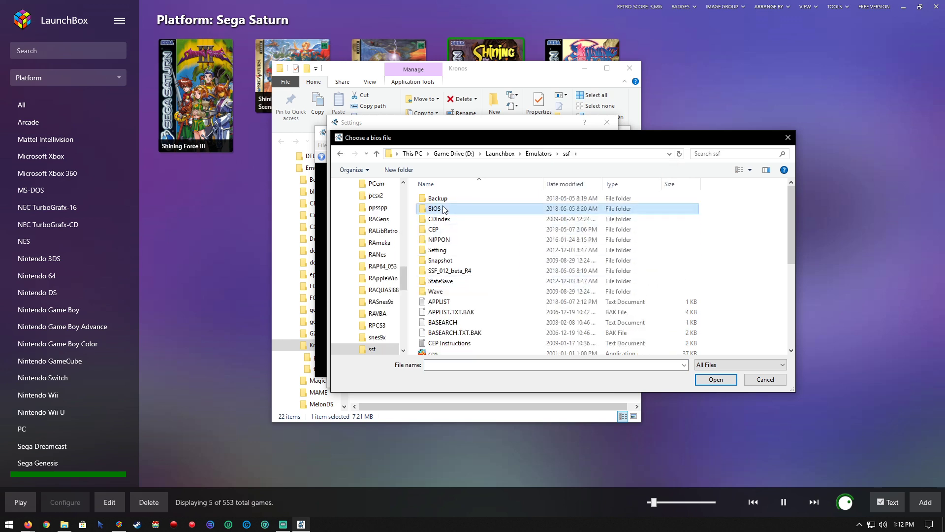
double_click(443, 209)
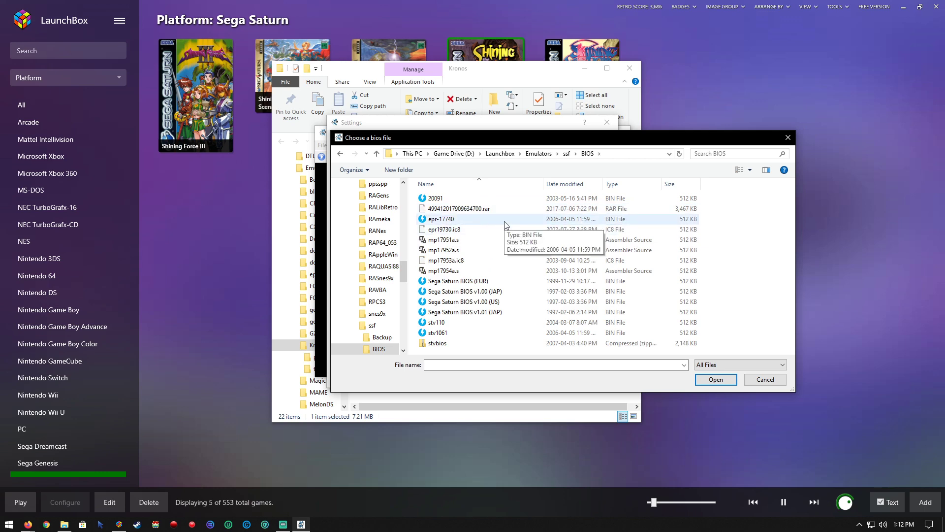
click(486, 302)
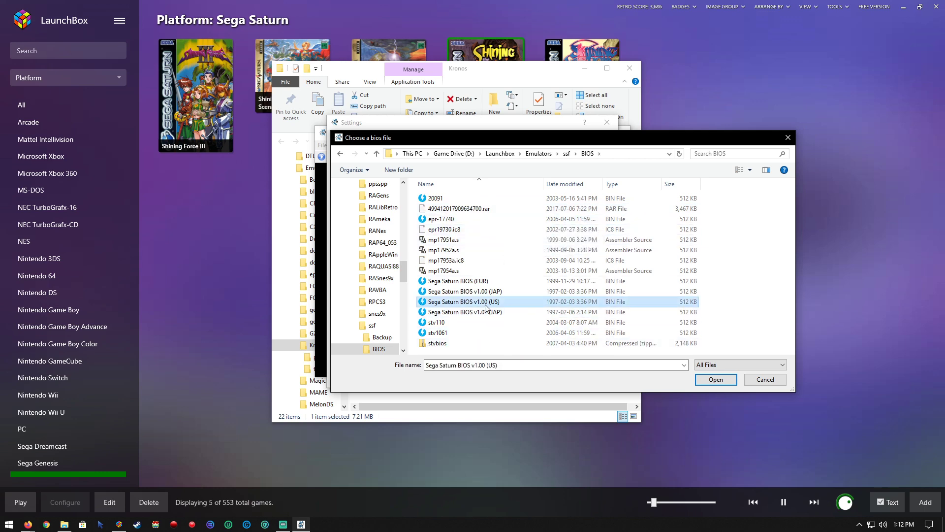
click(730, 383)
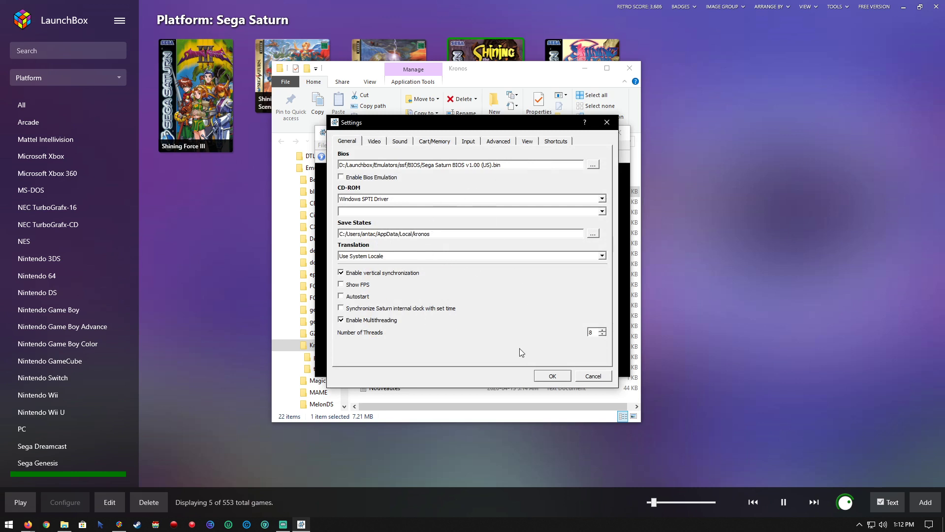
- Set CD-ROM to Dummy CD Drive, save the settings, and close Kronos
click(412, 197)
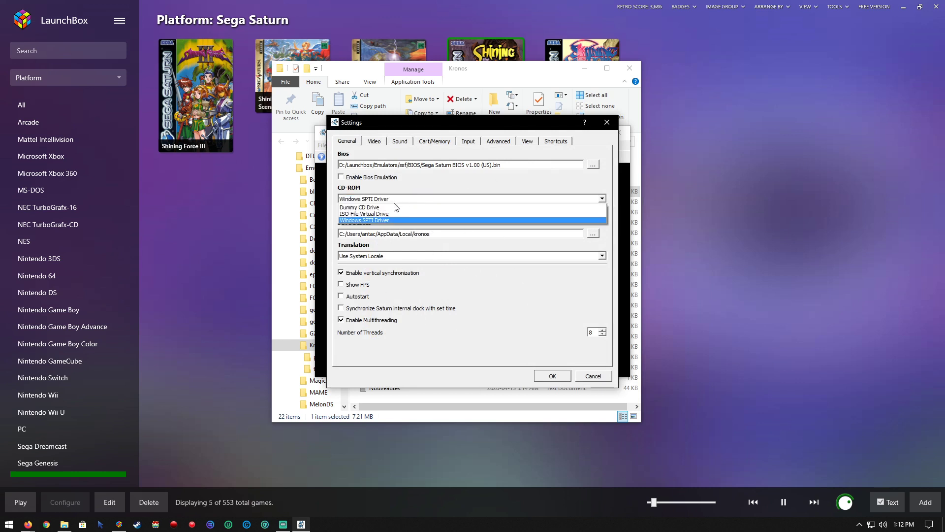
click(395, 207)
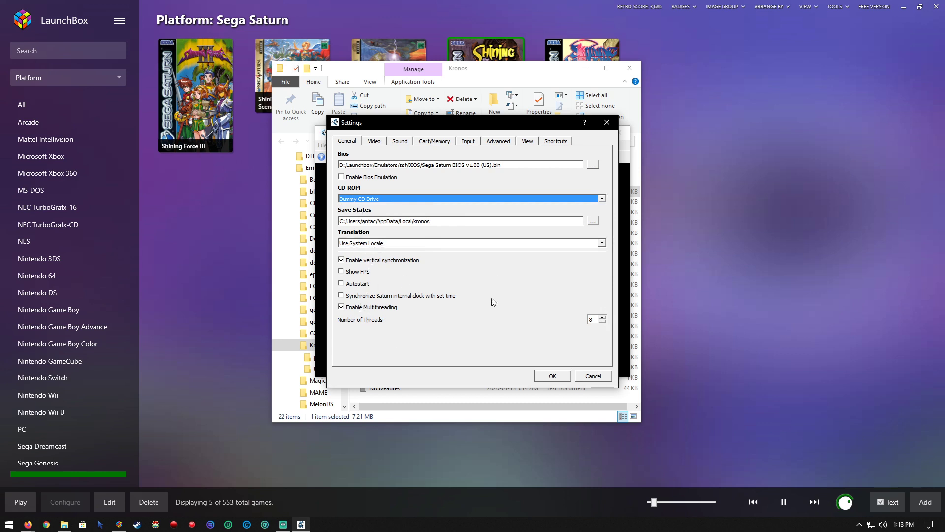
click(550, 376)
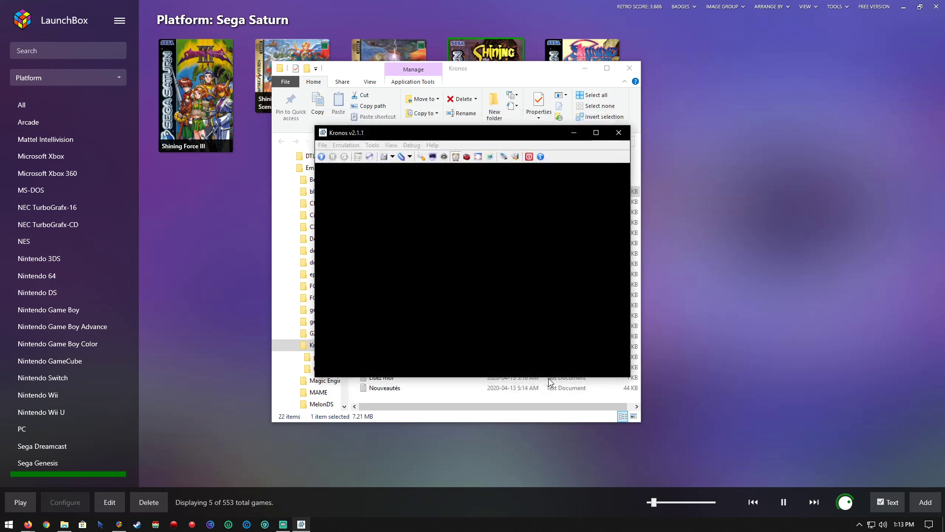
click(619, 133)
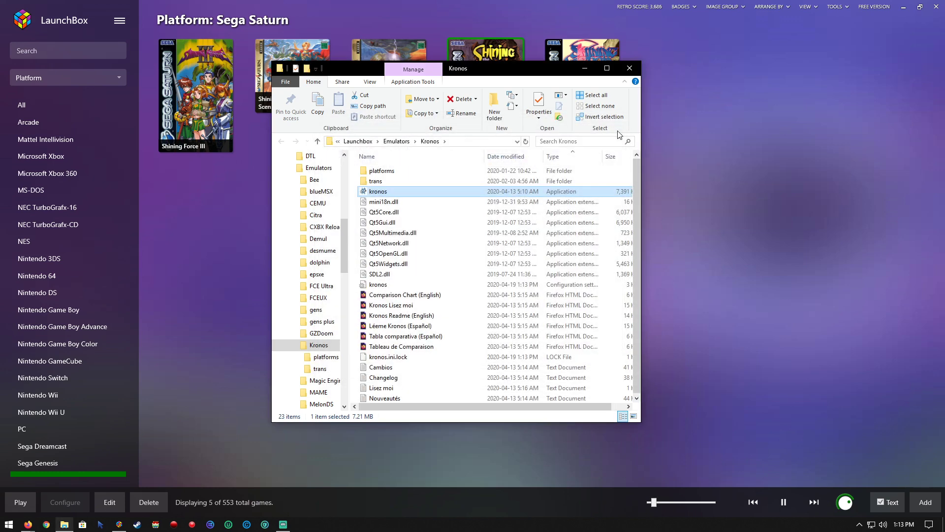
- Launch Shining the Holy Ark again from the LaunchBox Sega Saturn library
click(713, 145)
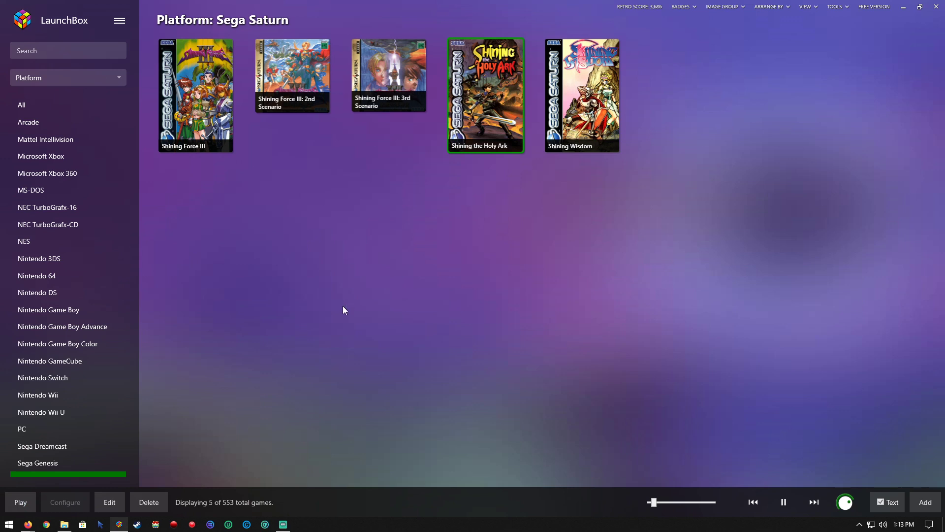
right_click(491, 110)
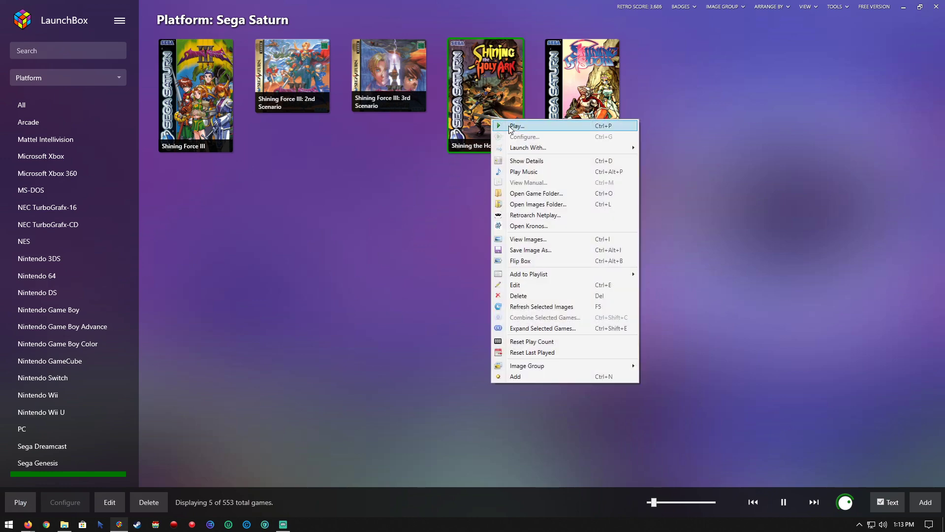
click(527, 125)
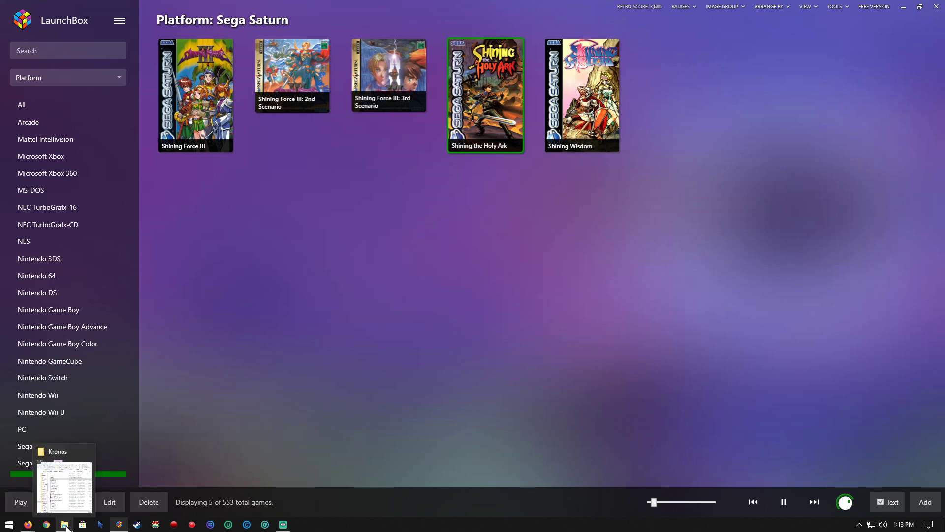
click(96, 485)
- Start kronos.exe directly and cancel the File > Open CD Rom drive chooser
double_click(390, 191)
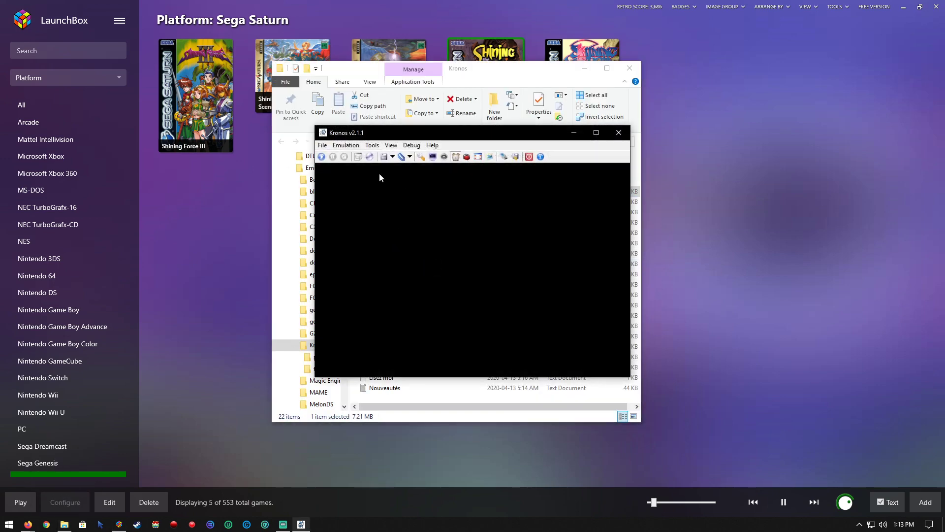
click(324, 146)
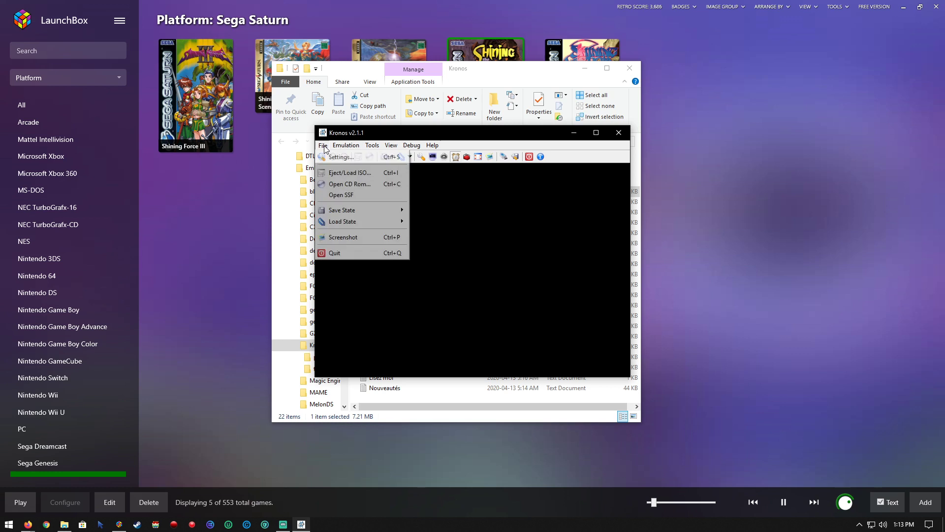
click(365, 185)
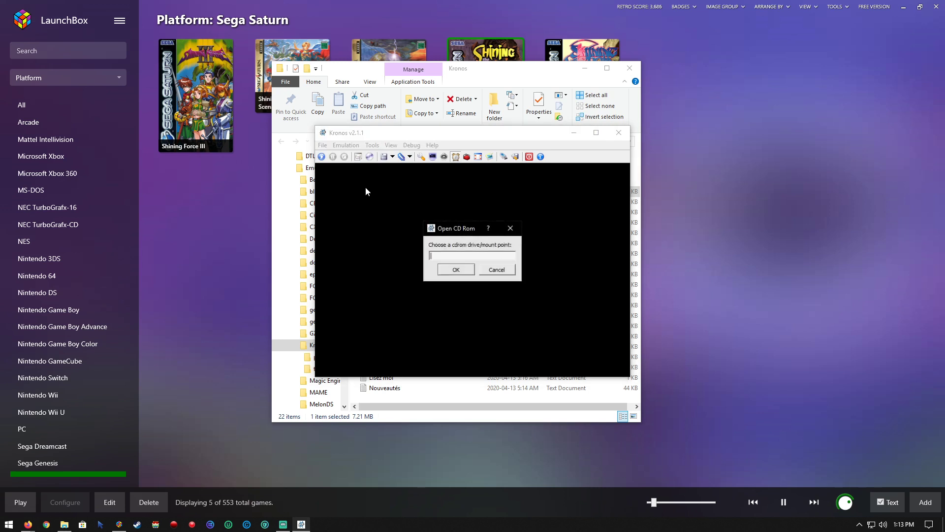
click(510, 274)
click(323, 145)
mouse_move(350, 147)
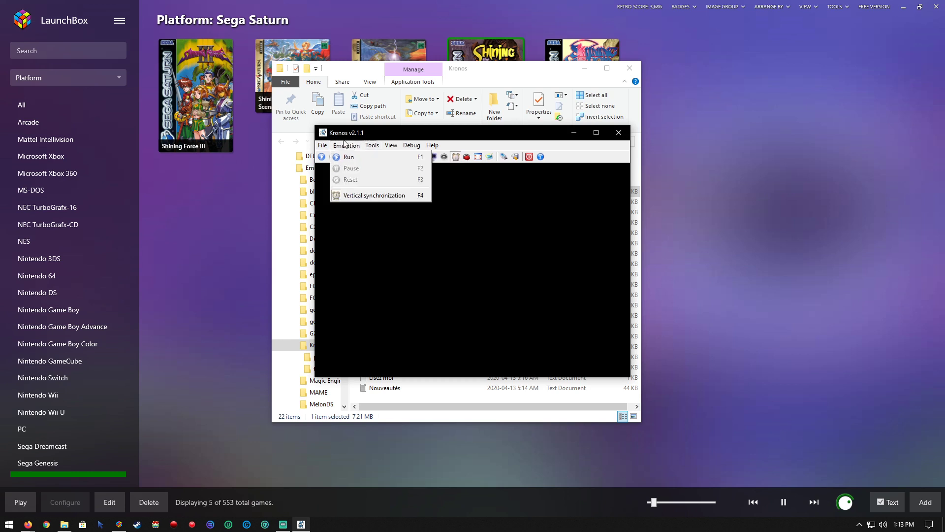
- Set Kronos's CD-ROM source to ISO-File Virtual Drive and save the settings
click(323, 158)
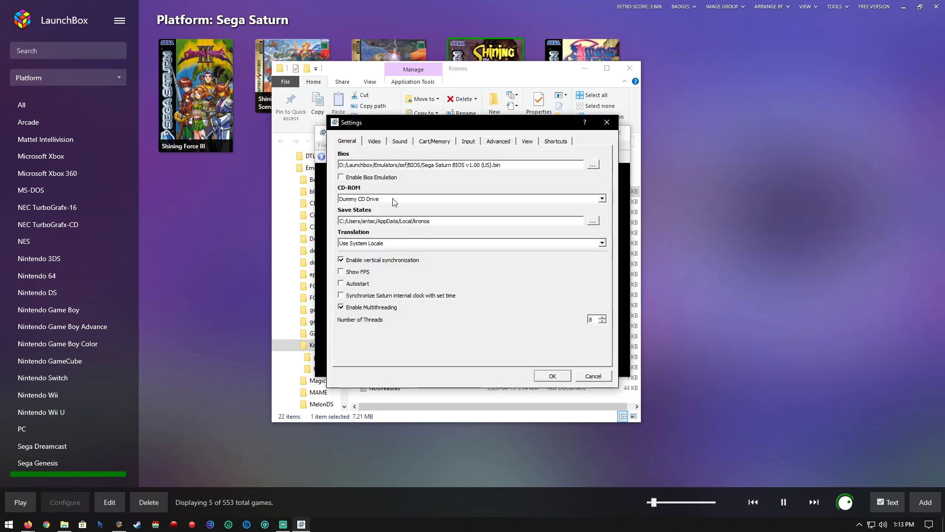
click(394, 200)
click(397, 213)
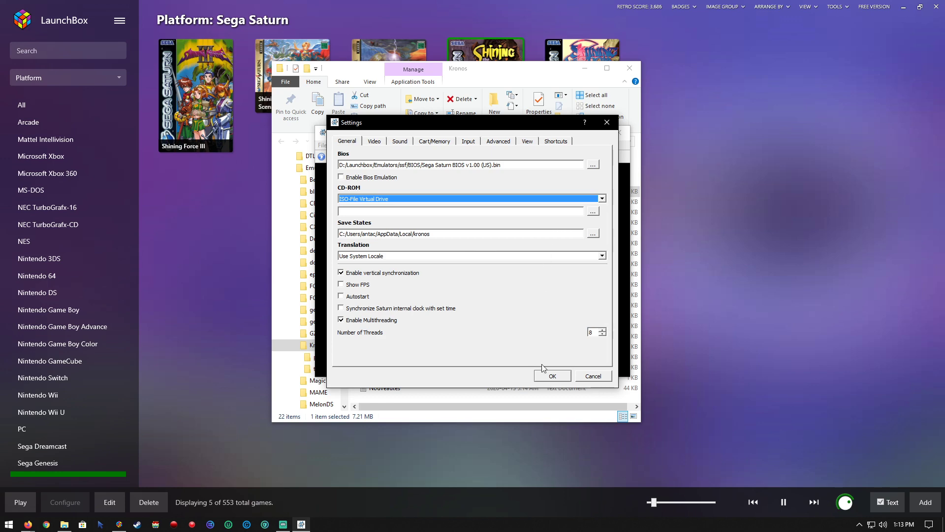
click(552, 376)
- Bring up the Eject/Load ISO disc image chooser and cancel it without loading anything
click(322, 146)
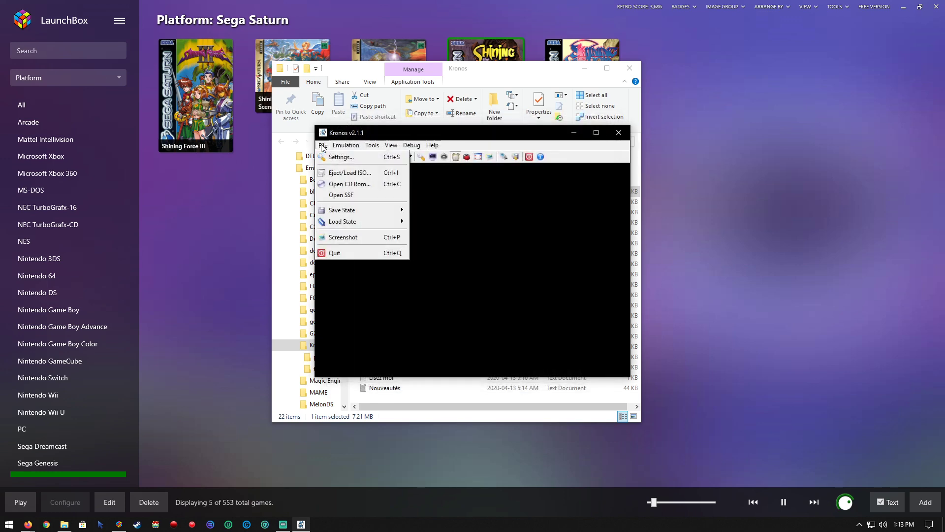
click(339, 173)
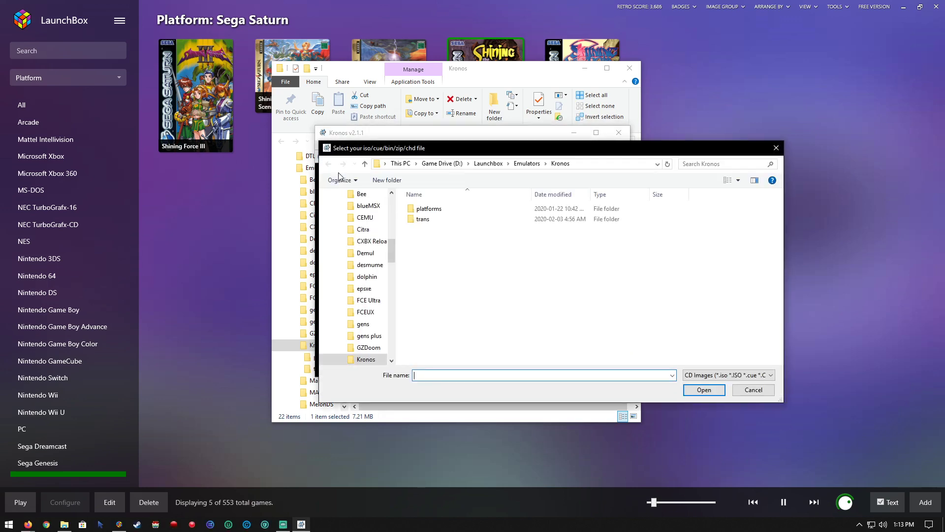
click(753, 389)
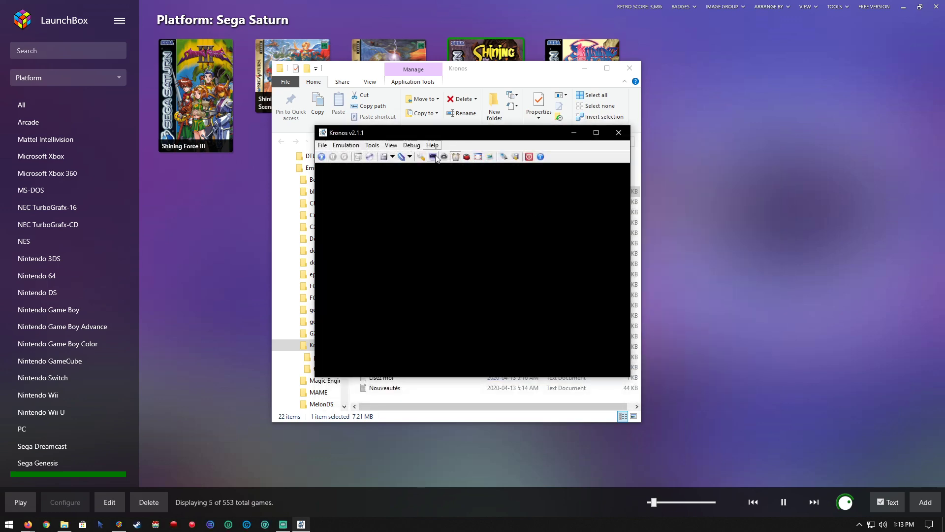
- Close Kronos and play Shining the Holy Ark with its default emulator
click(619, 132)
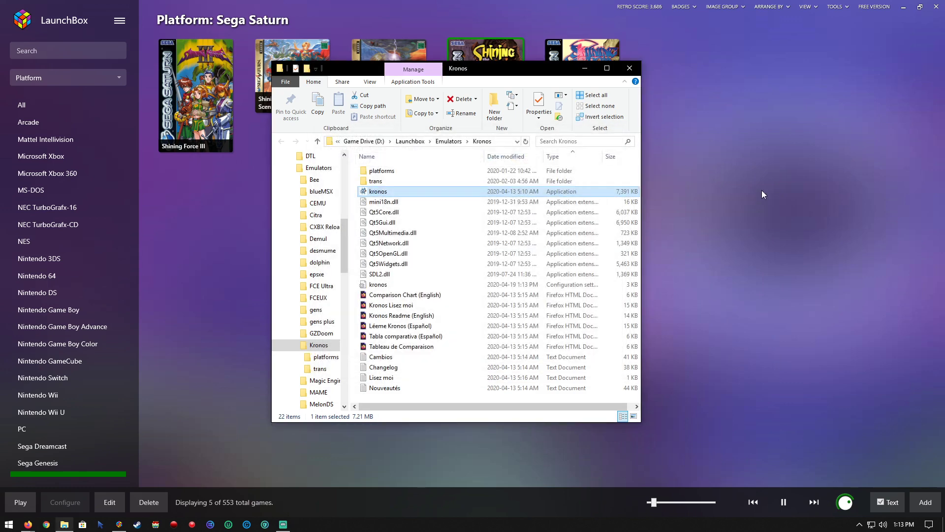
right_click(461, 90)
click(477, 99)
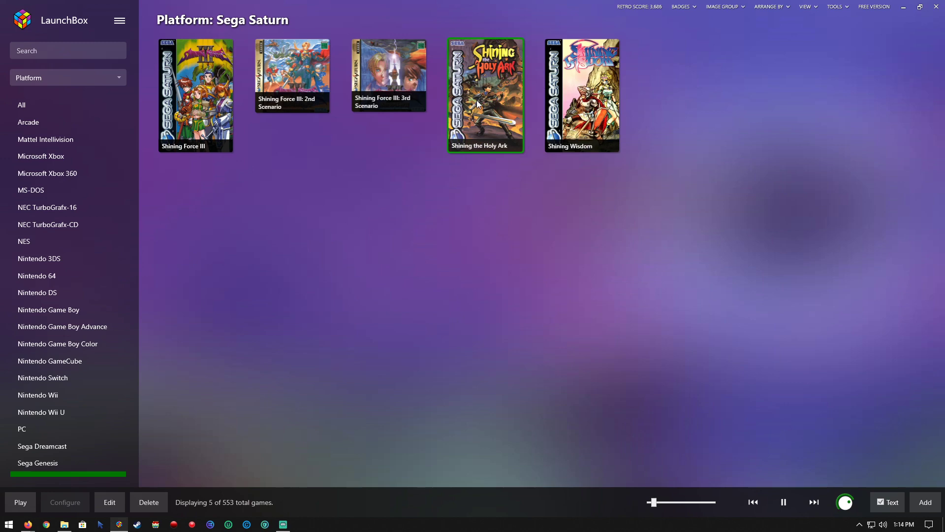
- Launch Shining the Holy Ark with the Kronos emulator via Launch With
right_click(477, 100)
mouse_move(595, 138)
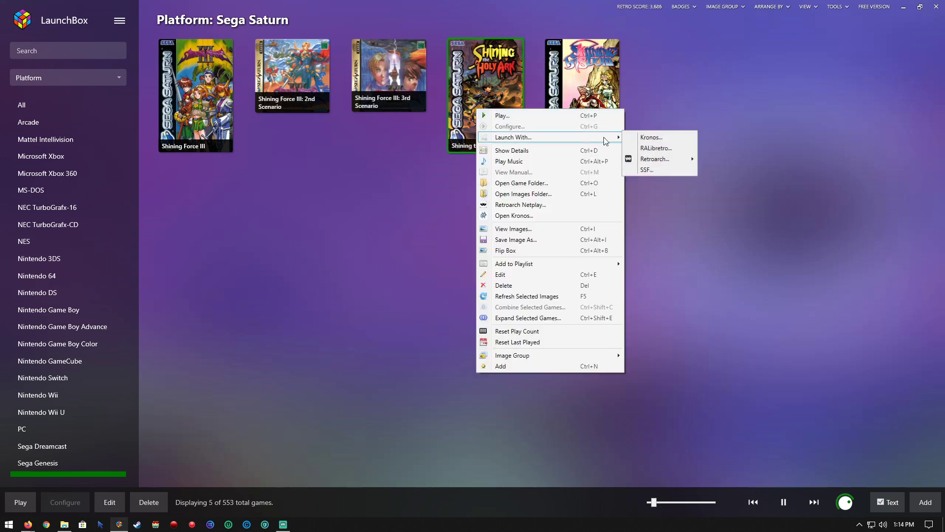
click(645, 140)
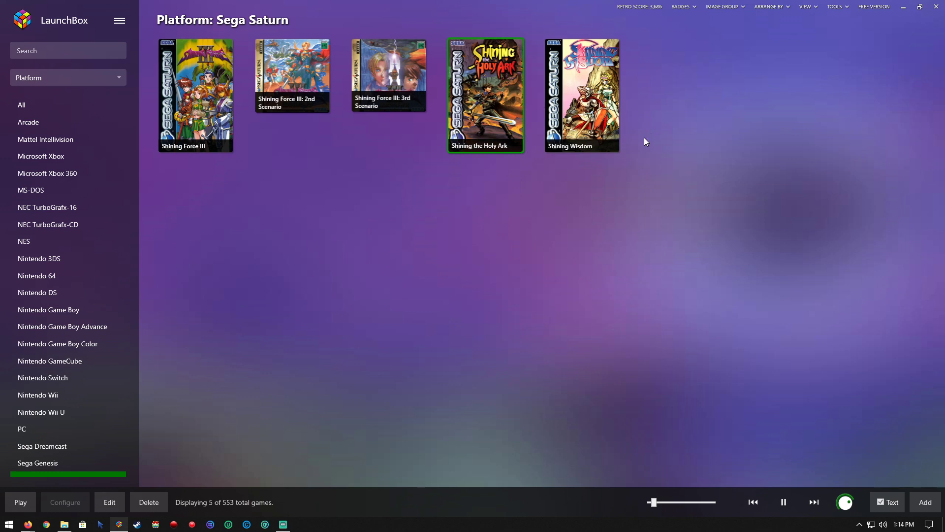
- Launch Shining the Holy Ark through RetroArch's kronos libretro core
right_click(477, 112)
mouse_move(600, 140)
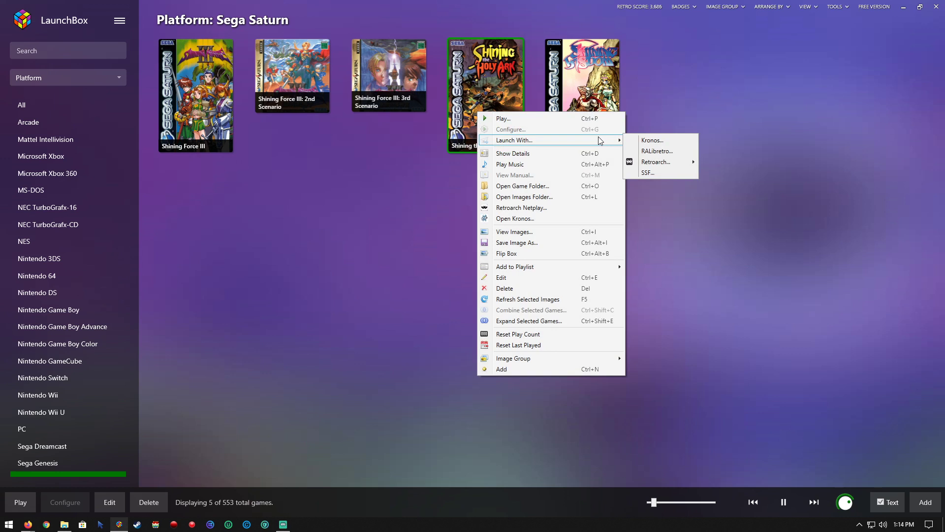
mouse_move(670, 165)
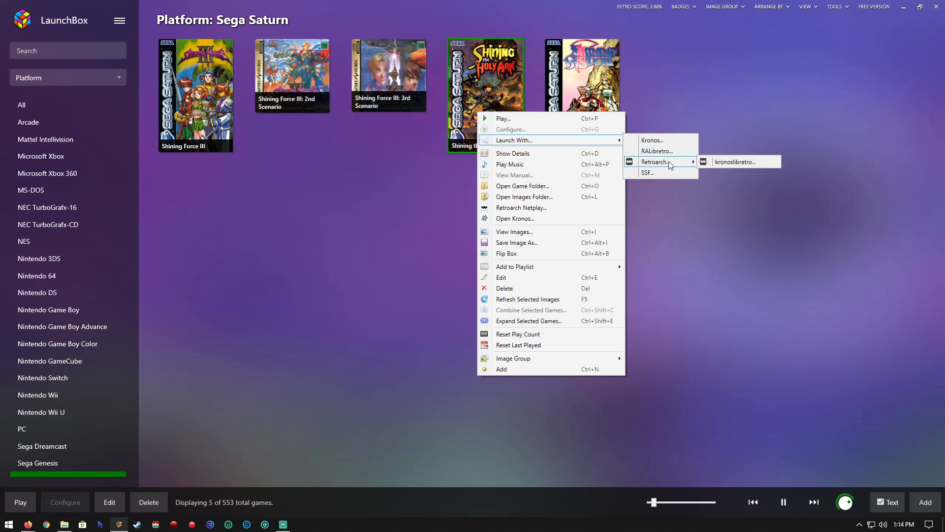
click(719, 160)
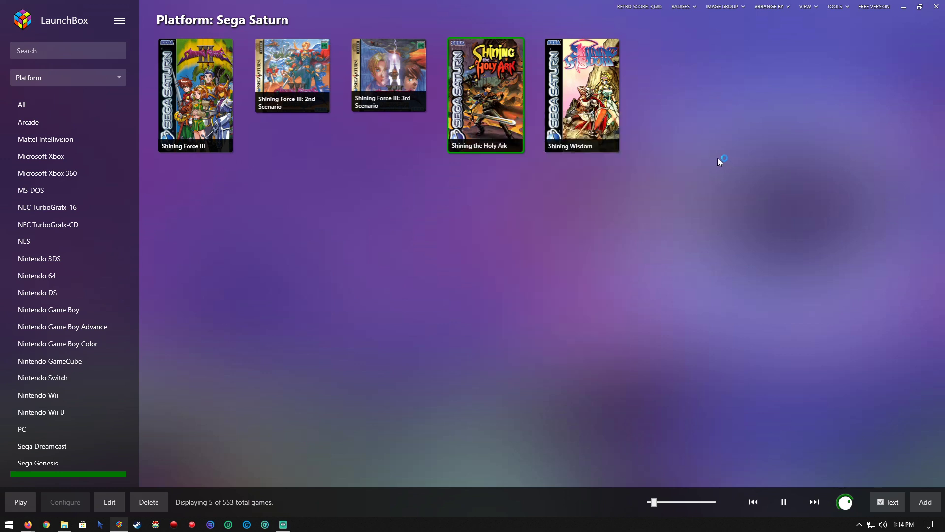